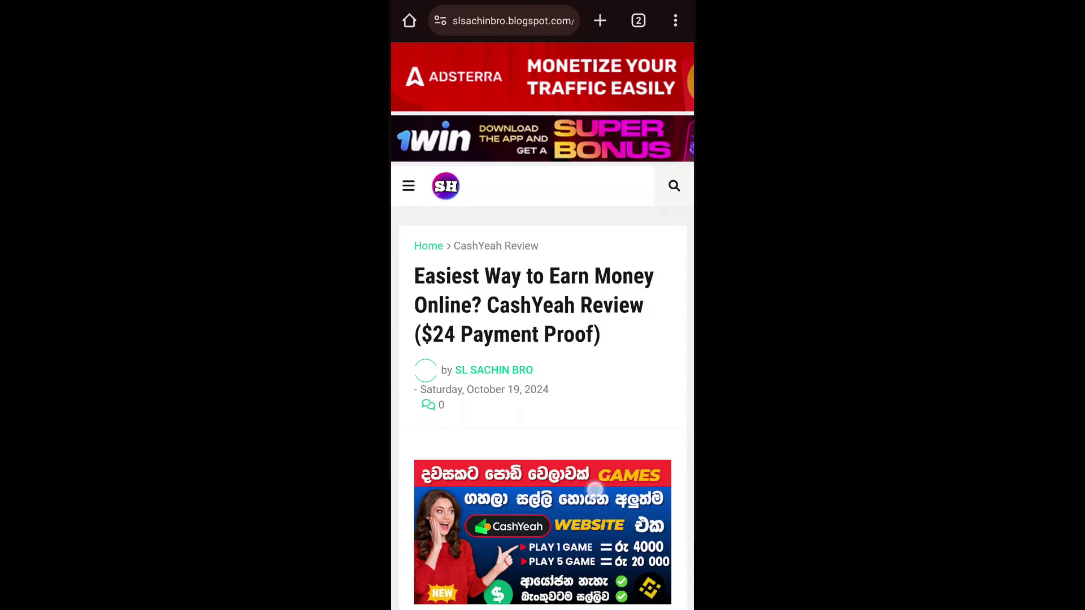
{"action": "scroll", "coordinate": [542, 424], "scroll_direction": "down", "scroll_amount": 2}
{"action": "left_click_drag", "start_coordinate": [606, 418], "coordinate": [663, 197]}
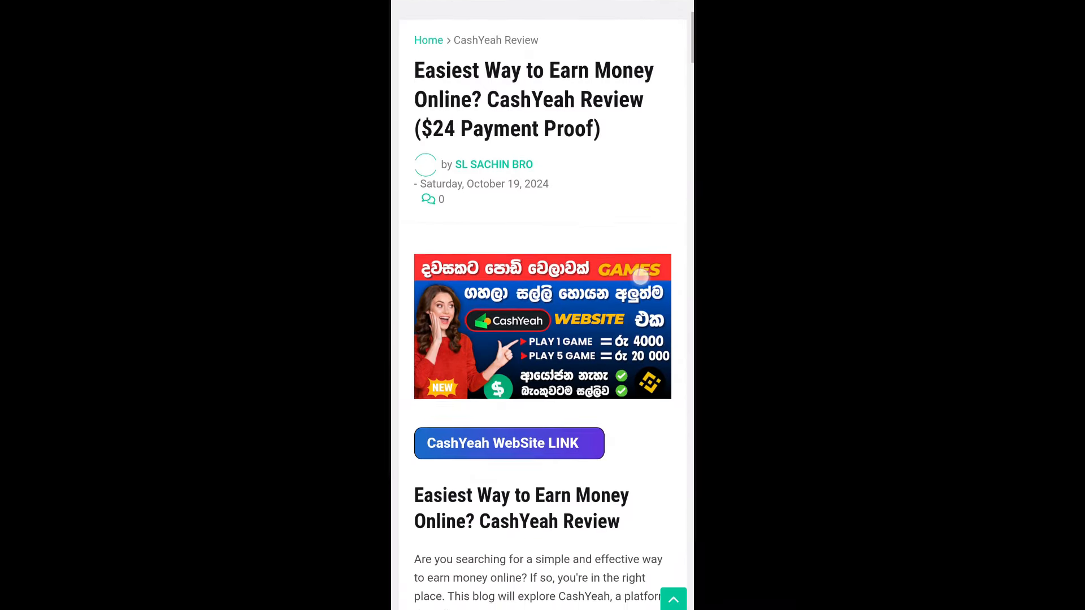
{"action": "left_click_drag", "start_coordinate": [644, 360], "coordinate": [650, 308]}
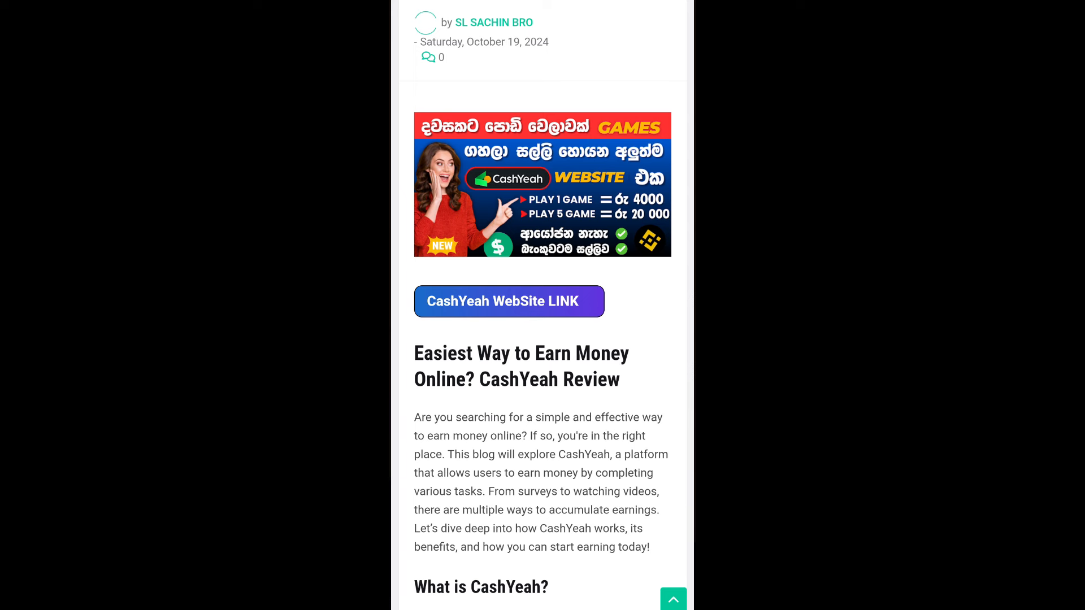
Follow the review article's link to the CashYeah website homepage.
{"action": "left_click", "coordinate": [509, 302]}
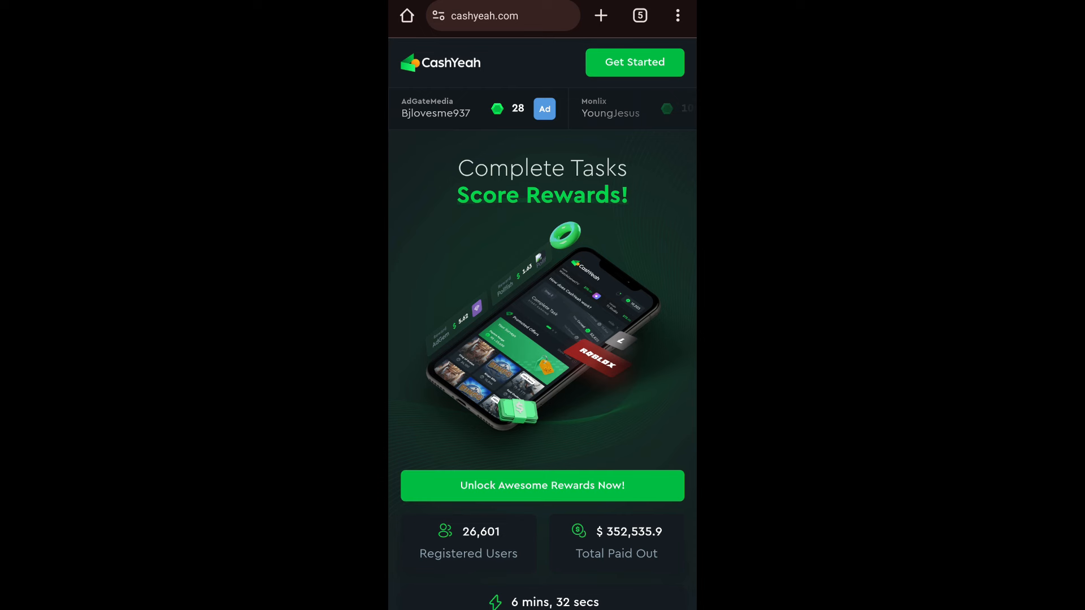
{"action": "scroll", "coordinate": [475, 503], "scroll_direction": "down", "scroll_amount": 3}
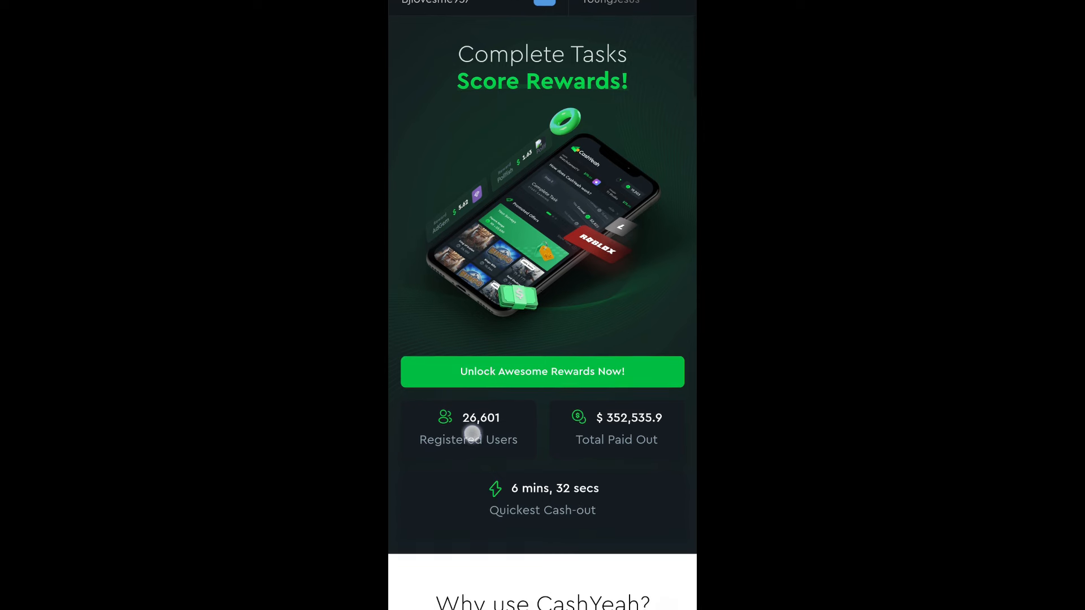
{"action": "scroll", "coordinate": [447, 579], "scroll_direction": "up", "scroll_amount": 3}
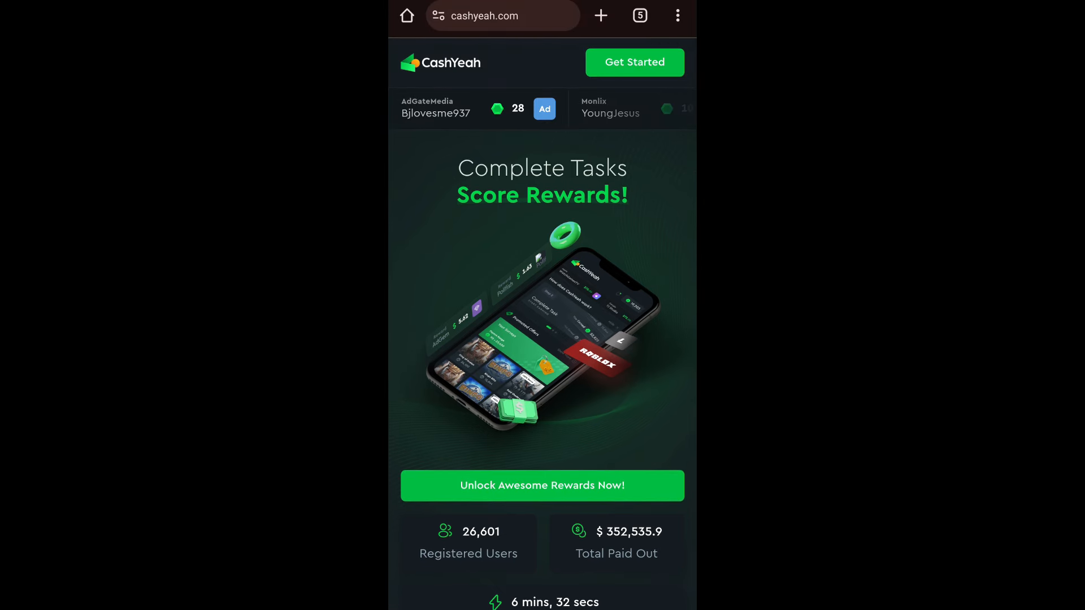
{"action": "scroll", "coordinate": [543, 305], "scroll_direction": "down", "scroll_amount": 4}
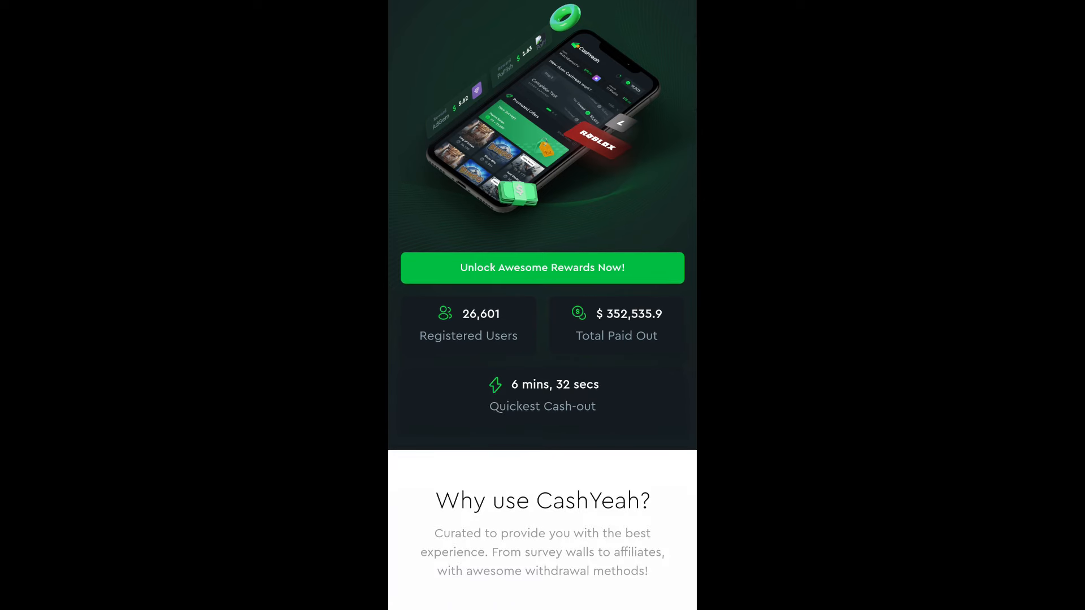
{"action": "scroll", "coordinate": [542, 306], "scroll_direction": "down", "scroll_amount": 2}
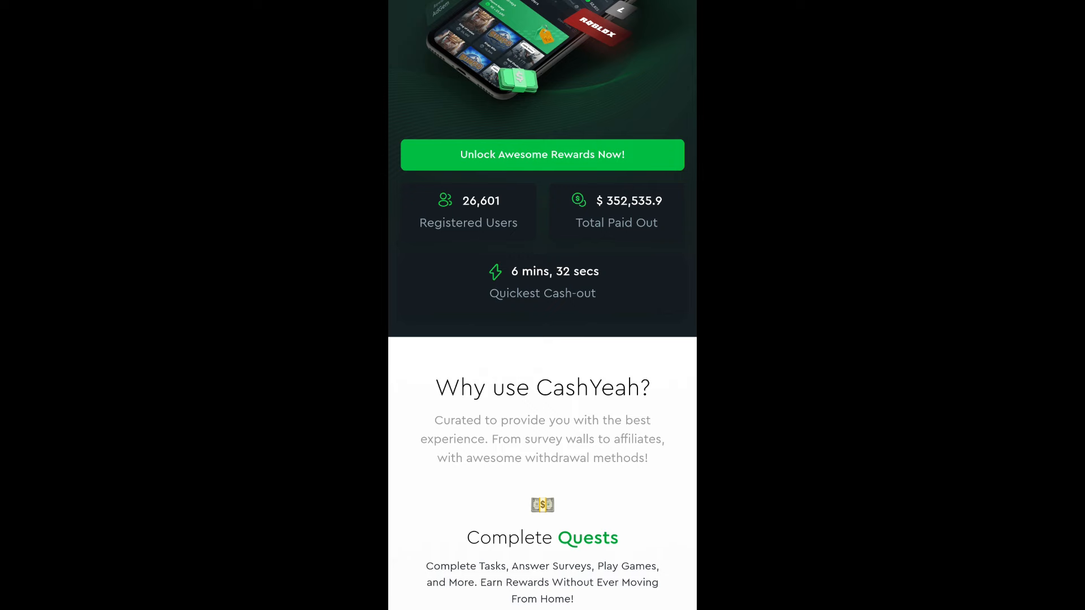
{"action": "scroll", "coordinate": [477, 502], "scroll_direction": "down", "scroll_amount": 3}
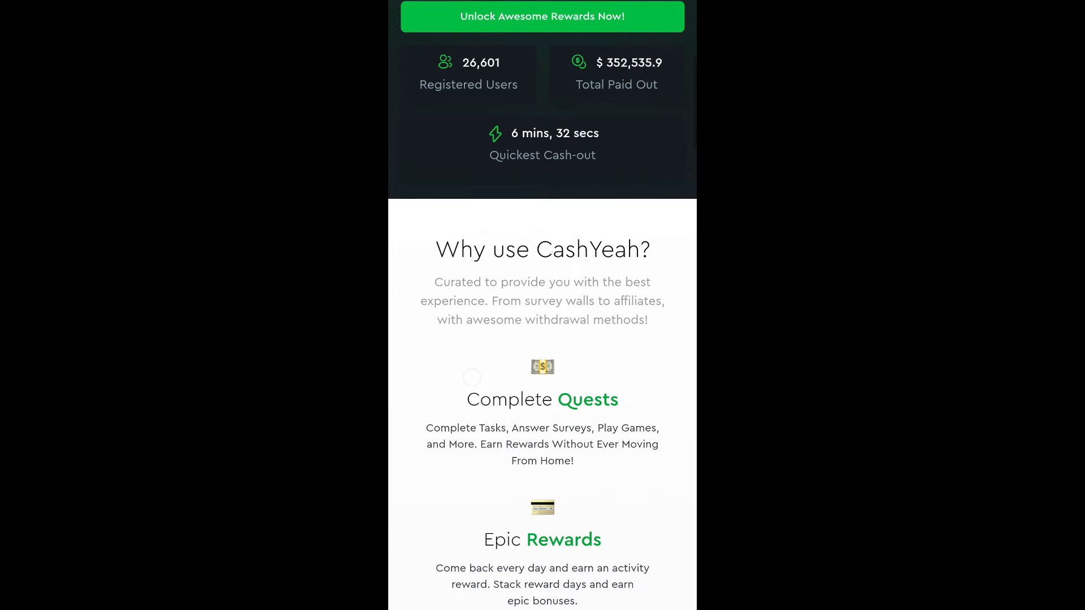
{"action": "scroll", "coordinate": [478, 424], "scroll_direction": "down", "scroll_amount": 3}
{"action": "scroll", "coordinate": [460, 416], "scroll_direction": "down", "scroll_amount": 2}
{"action": "scroll", "coordinate": [461, 477], "scroll_direction": "down", "scroll_amount": 3}
{"action": "scroll", "coordinate": [452, 497], "scroll_direction": "down", "scroll_amount": 1}
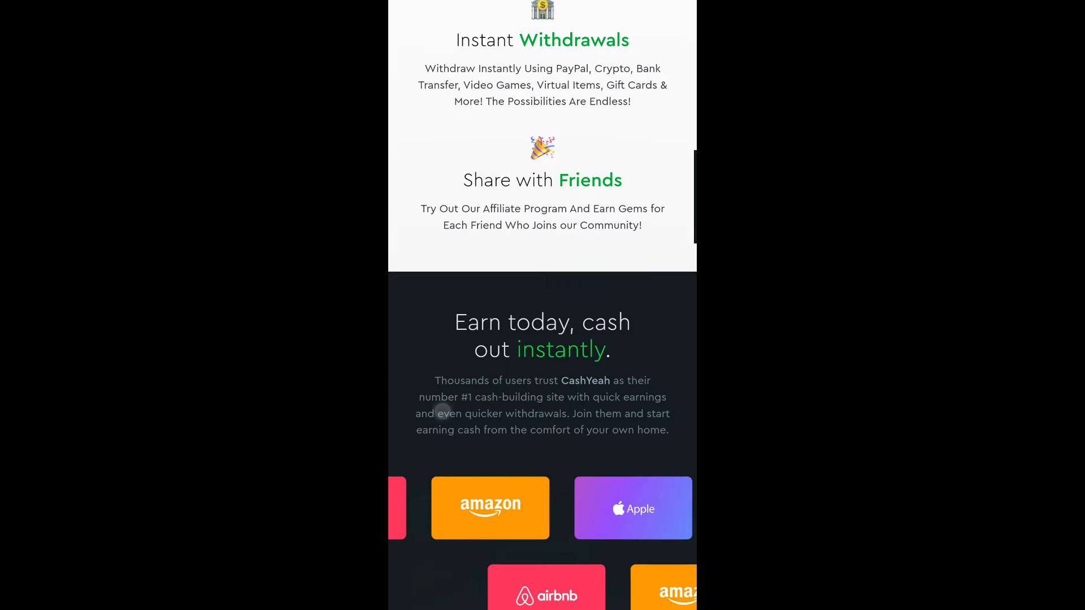
{"action": "scroll", "coordinate": [465, 421], "scroll_direction": "down", "scroll_amount": 2}
{"action": "scroll", "coordinate": [457, 457], "scroll_direction": "down", "scroll_amount": 1}
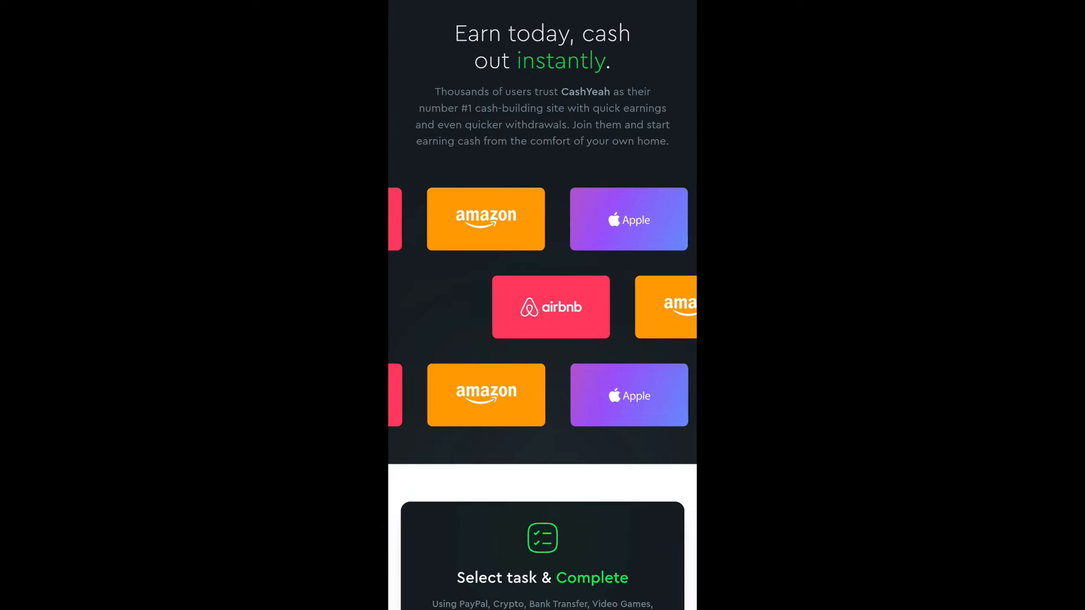
{"action": "scroll", "coordinate": [542, 339], "scroll_direction": "down", "scroll_amount": 6}
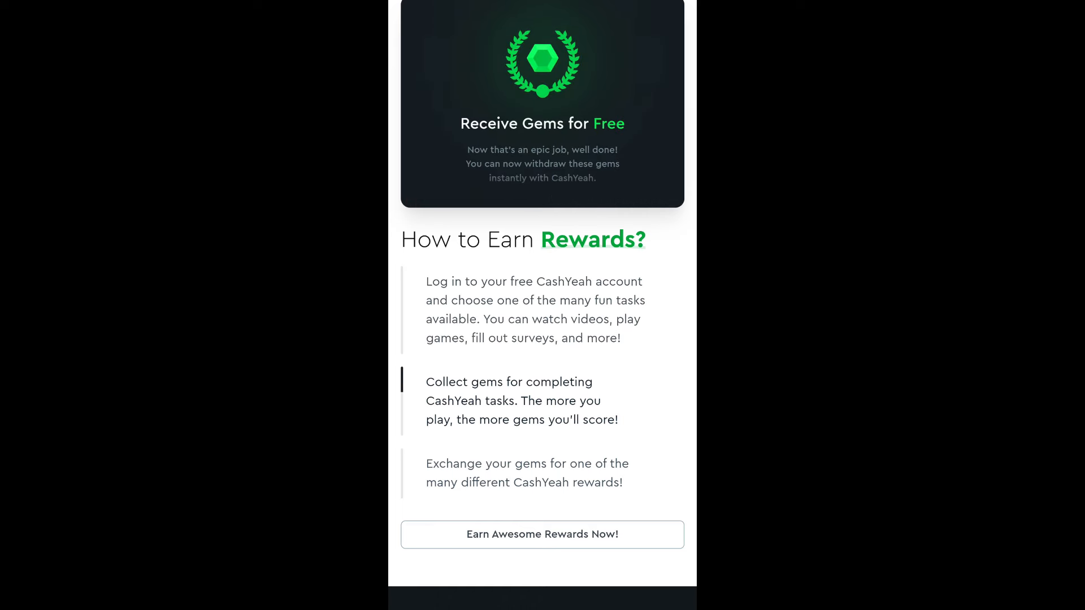
{"action": "scroll", "coordinate": [456, 289], "scroll_direction": "down", "scroll_amount": 5}
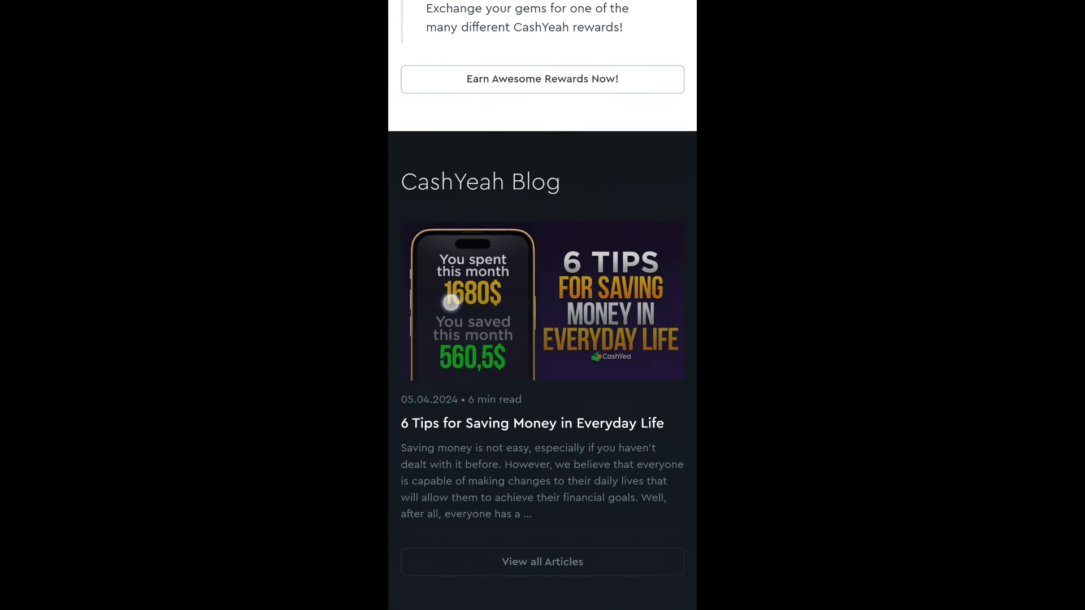
{"action": "scroll", "coordinate": [455, 290], "scroll_direction": "down", "scroll_amount": 7}
{"action": "scroll", "coordinate": [543, 339], "scroll_direction": "up", "scroll_amount": 10}
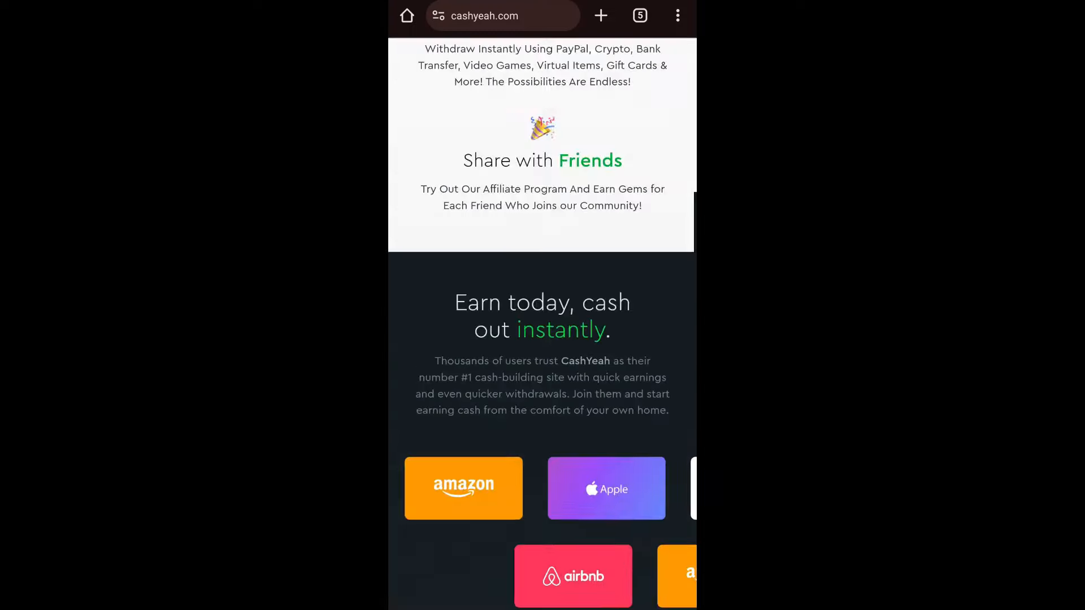
{"action": "scroll", "coordinate": [543, 339], "scroll_direction": "up", "scroll_amount": 2}
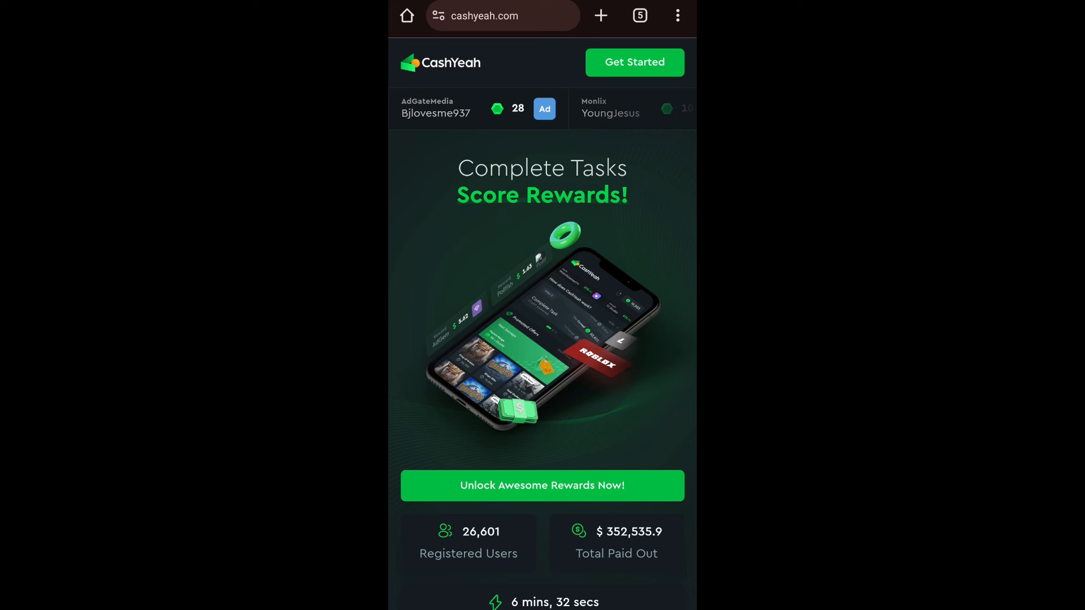
Bring up the CashYeah sign-up and login form from the header.
{"action": "left_click", "coordinate": [614, 57]}
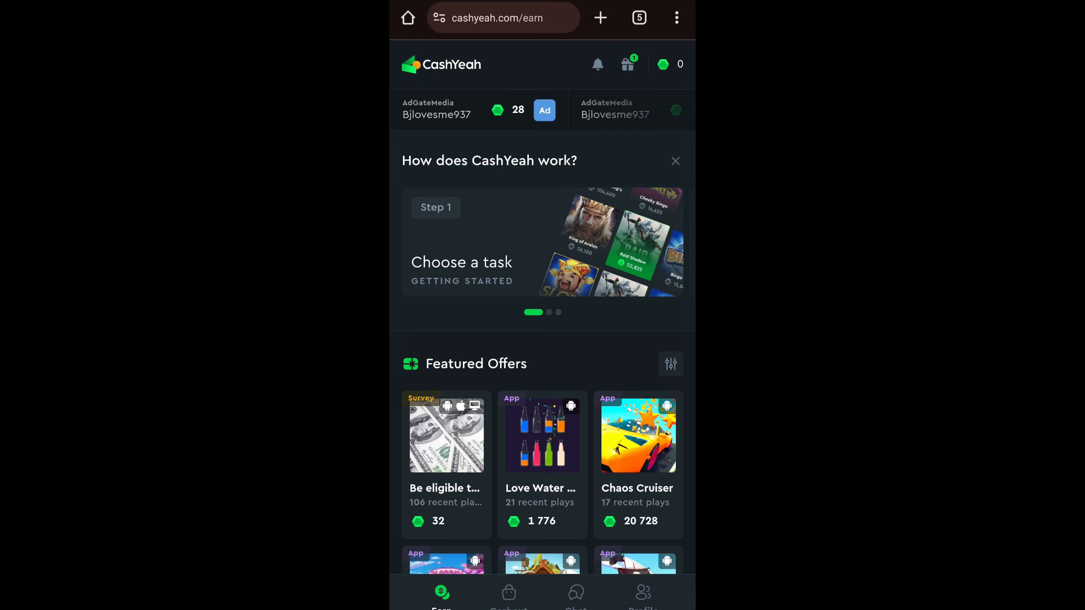
{"action": "scroll", "coordinate": [625, 424], "scroll_direction": "down", "scroll_amount": 2}
{"action": "scroll", "coordinate": [625, 399], "scroll_direction": "down", "scroll_amount": 1}
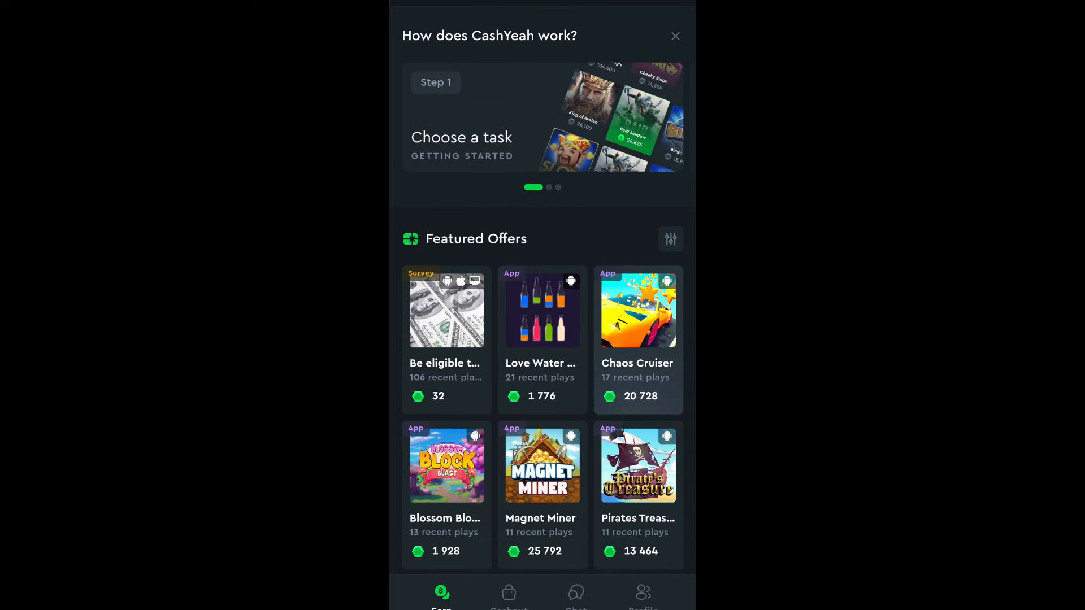
{"action": "scroll", "coordinate": [638, 339], "scroll_direction": "down", "scroll_amount": 2}
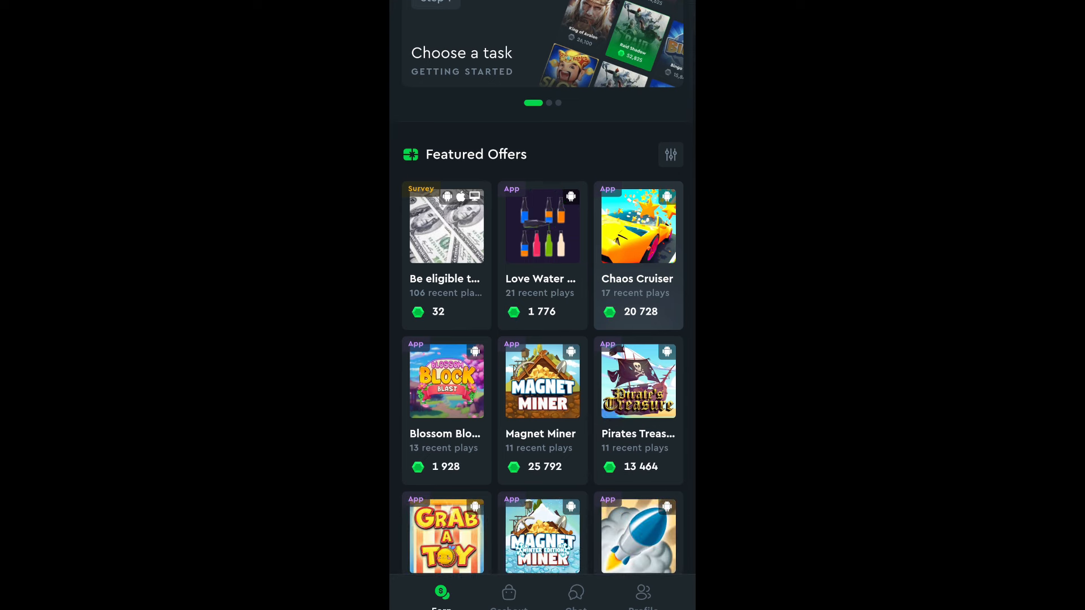
{"action": "scroll", "coordinate": [637, 339], "scroll_direction": "down", "scroll_amount": 1}
{"action": "scroll", "coordinate": [543, 340], "scroll_direction": "up", "scroll_amount": 3}
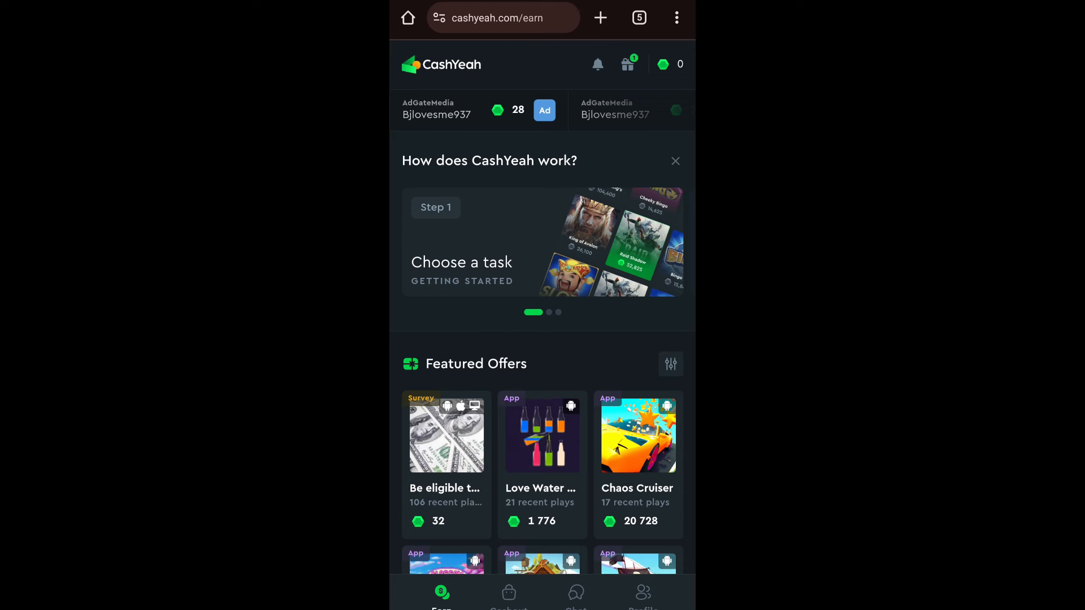
Claim the free gift using the pre-entered promo code.
{"action": "left_click", "coordinate": [627, 64]}
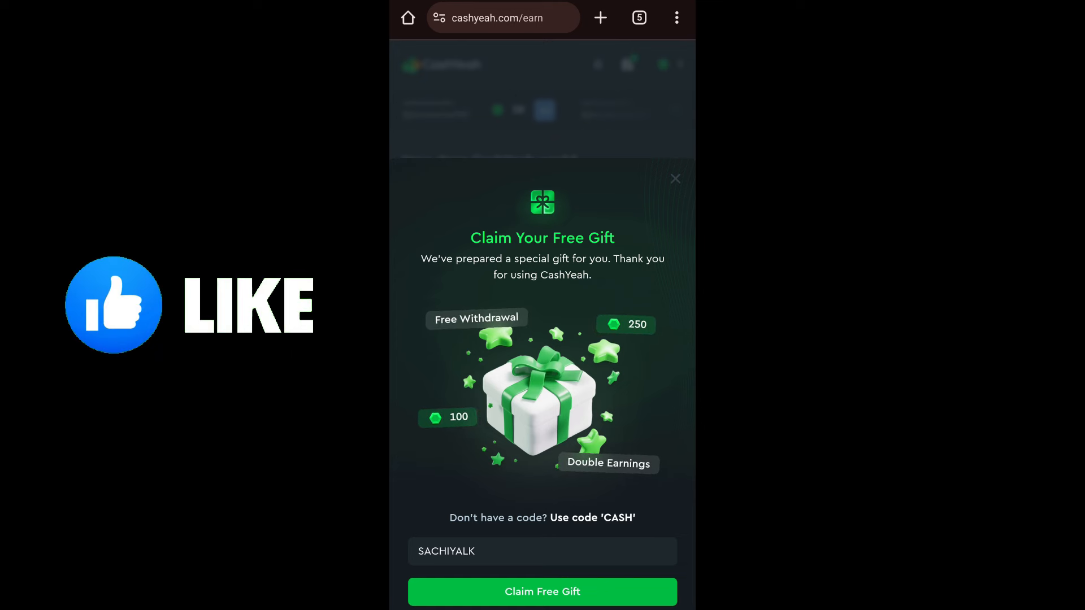
{"action": "left_click", "coordinate": [582, 592]}
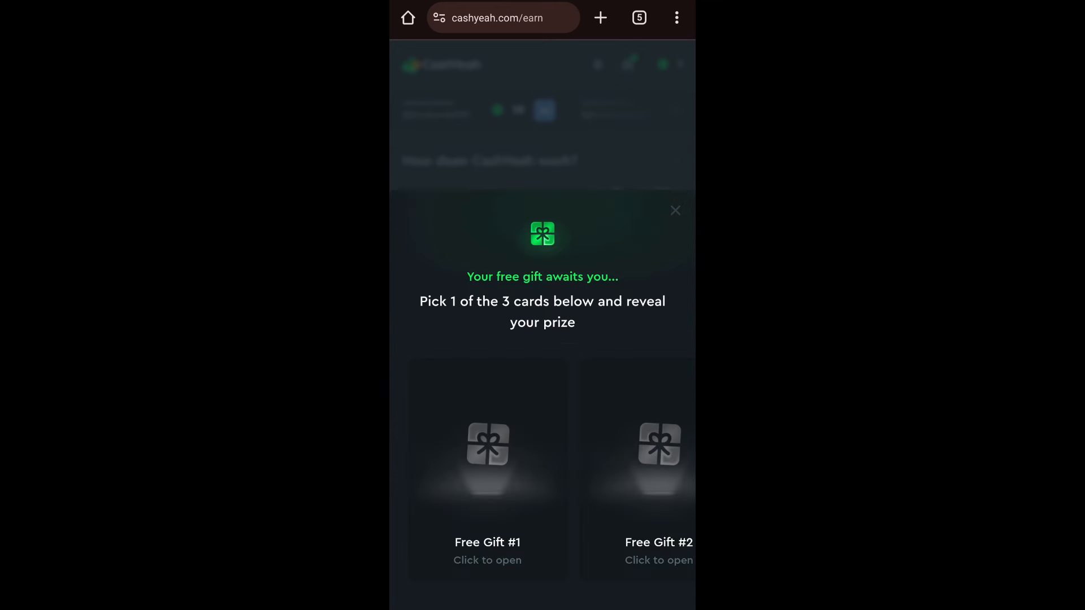
Swipe through the prize cards and reveal Free Gift #2's 120% earnings card.
{"action": "left_click_drag", "start_coordinate": [594, 408], "coordinate": [521, 405]}
{"action": "mouse_move", "coordinate": [509, 475]}
{"action": "left_mouse_down"}
{"action": "mouse_move", "coordinate": [622, 475]}
{"action": "mouse_move", "coordinate": [633, 479]}
{"action": "mouse_move", "coordinate": [533, 477]}
{"action": "mouse_move", "coordinate": [625, 491]}
{"action": "left_mouse_up"}
{"action": "left_click", "coordinate": [608, 487]}
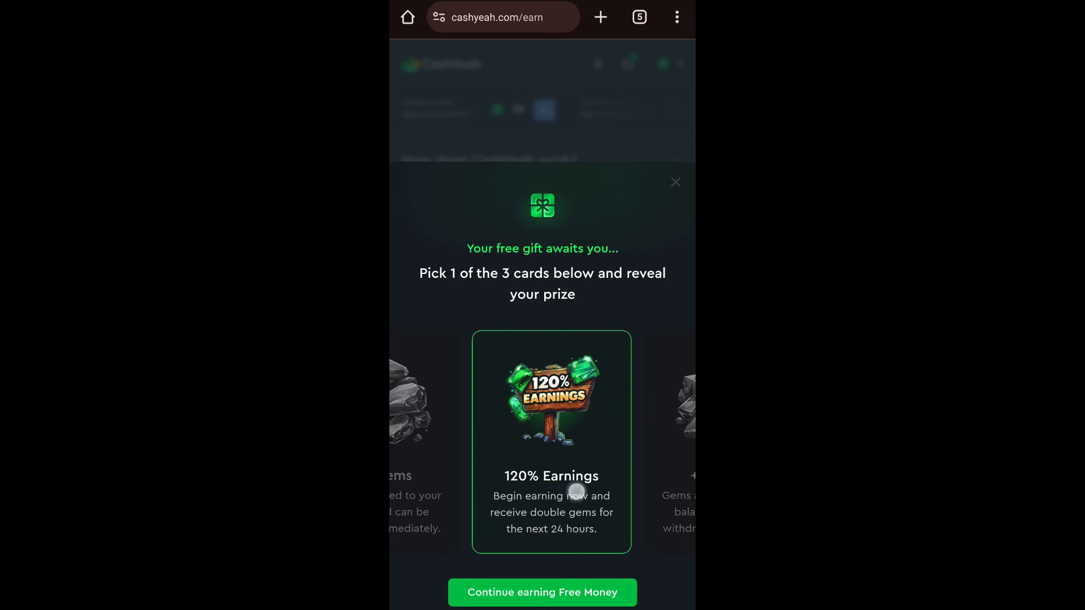
{"action": "left_click_drag", "start_coordinate": [538, 496], "coordinate": [644, 496]}
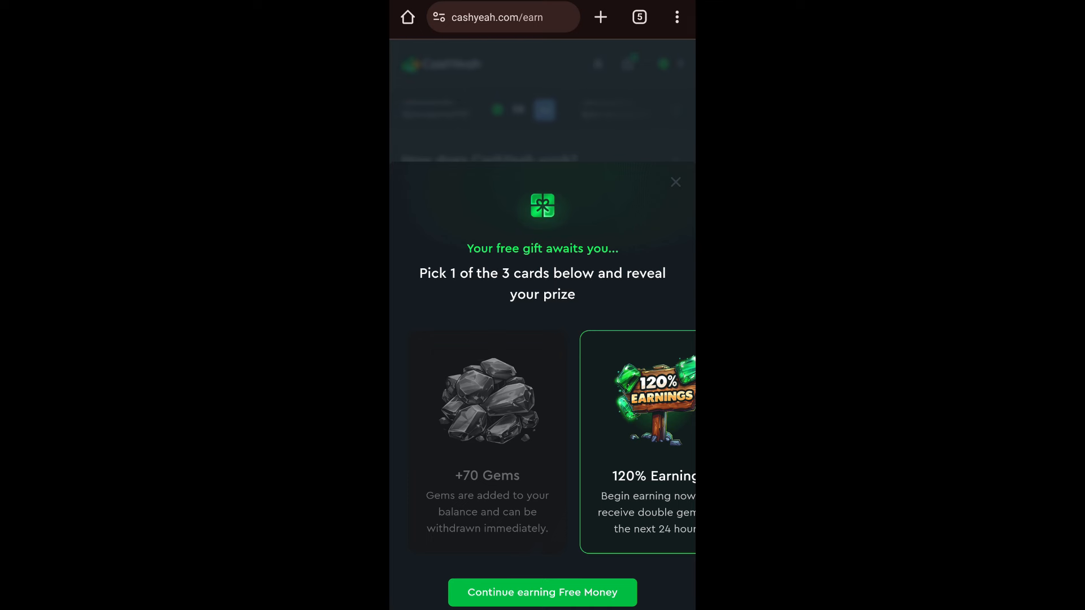
{"action": "left_click_drag", "start_coordinate": [653, 492], "coordinate": [441, 504]}
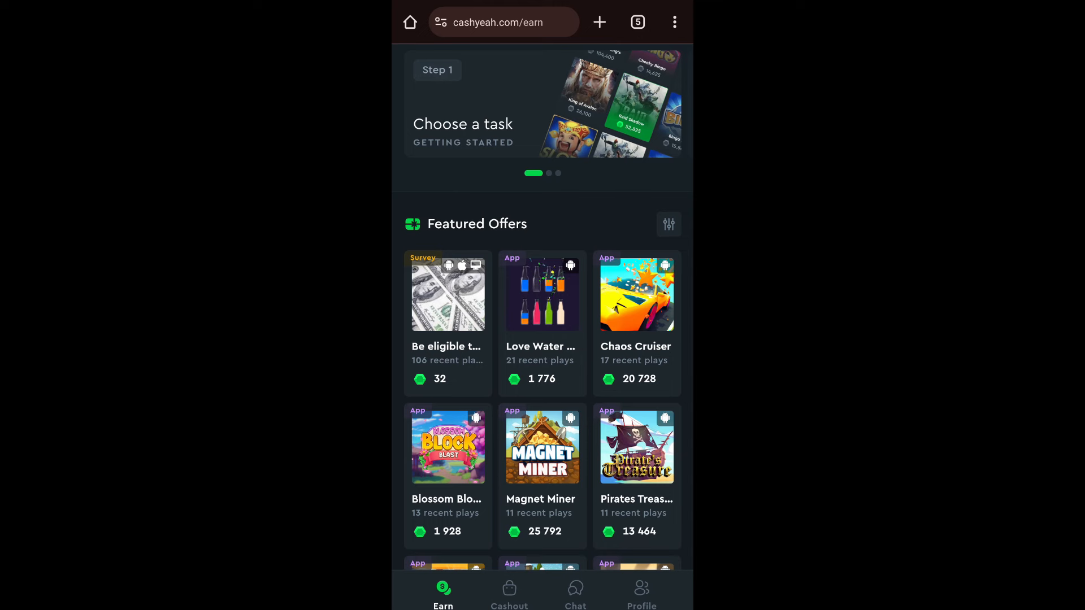
{"action": "scroll", "coordinate": [543, 339], "scroll_direction": "down", "scroll_amount": 2}
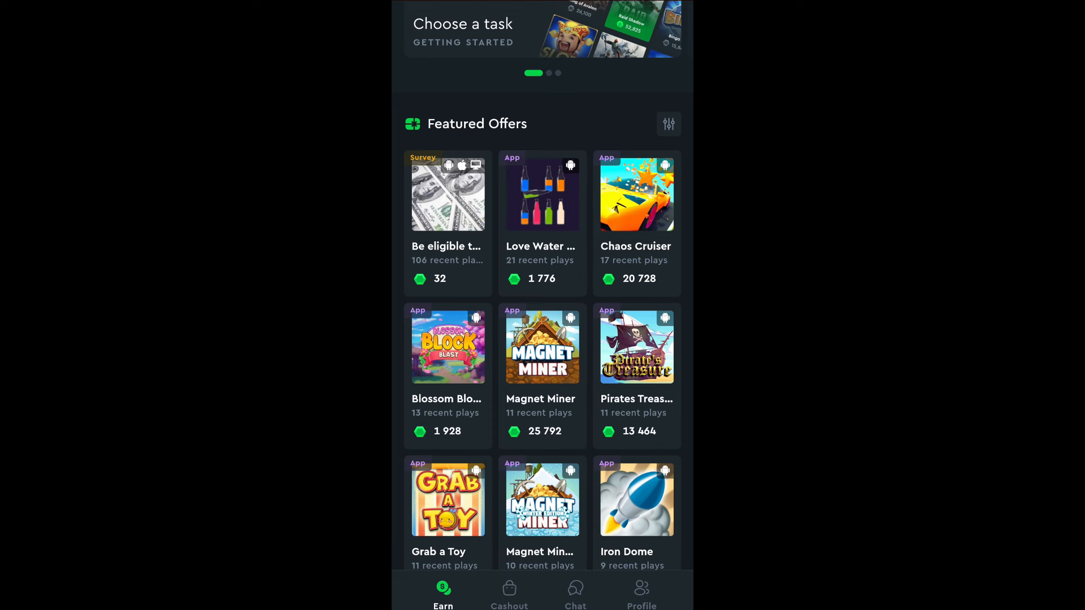
View the Chaos Cruiser offer's details from the Featured Offers.
{"action": "left_click", "coordinate": [631, 209]}
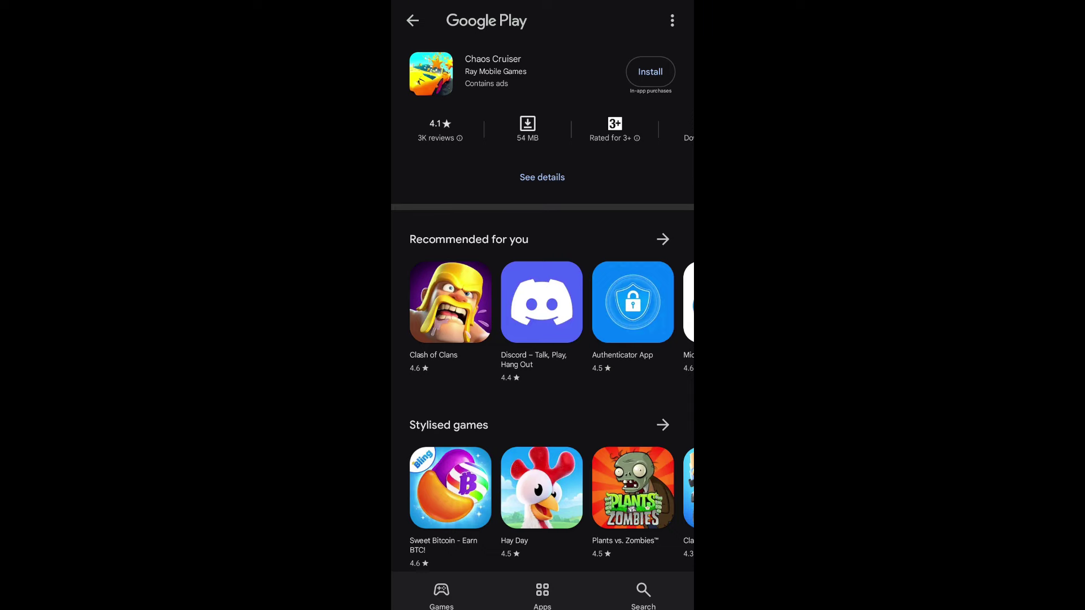
Start installing Chaos Cruiser from its Google Play listing.
{"action": "left_click", "coordinate": [650, 72]}
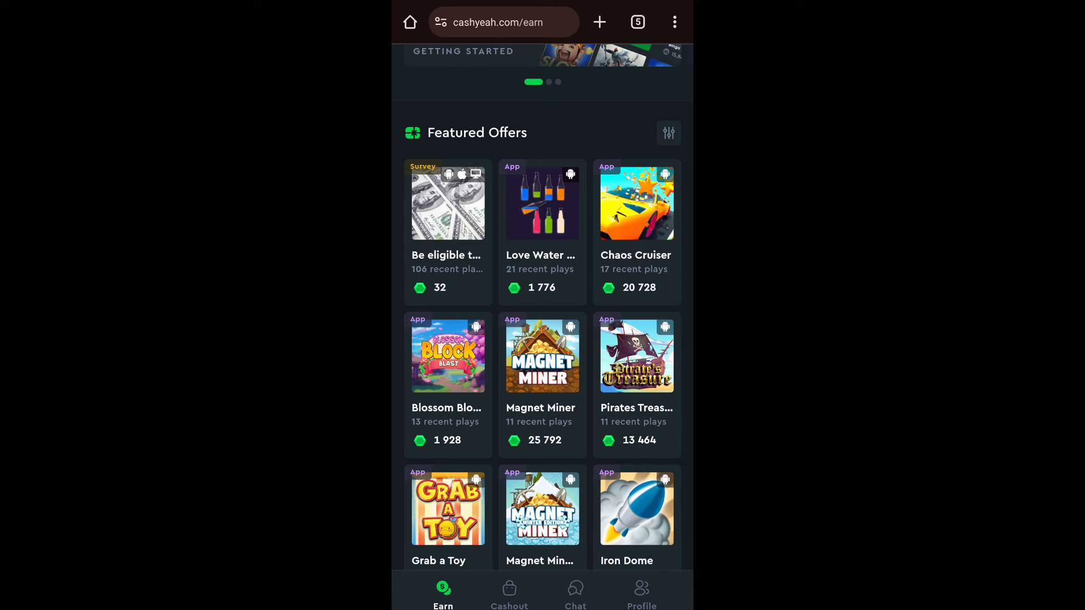
{"action": "scroll", "coordinate": [636, 441], "scroll_direction": "down", "scroll_amount": 2}
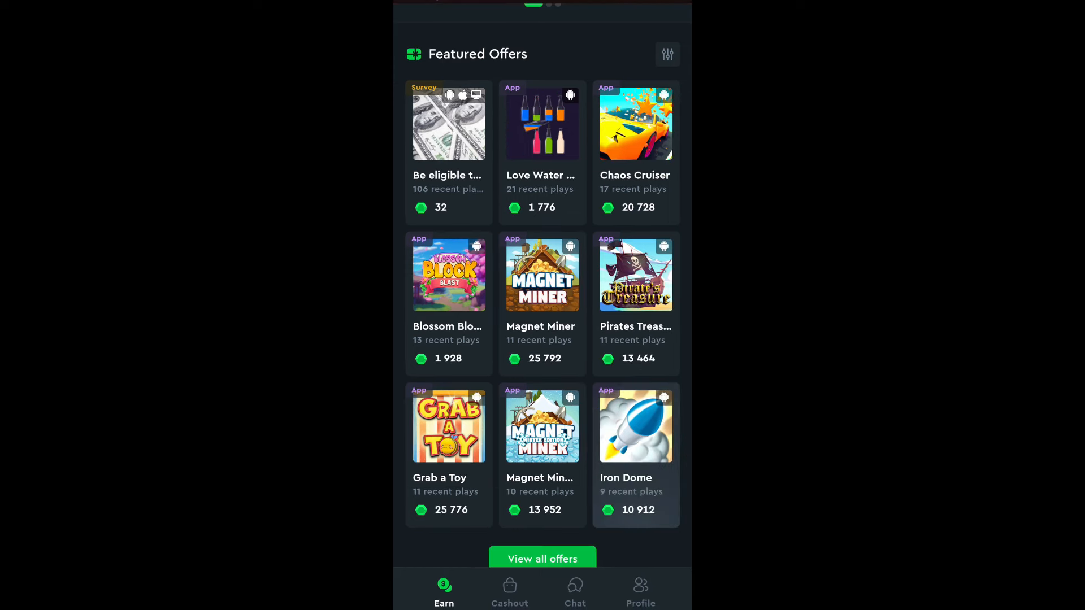
{"action": "scroll", "coordinate": [543, 286], "scroll_direction": "down", "scroll_amount": 1}
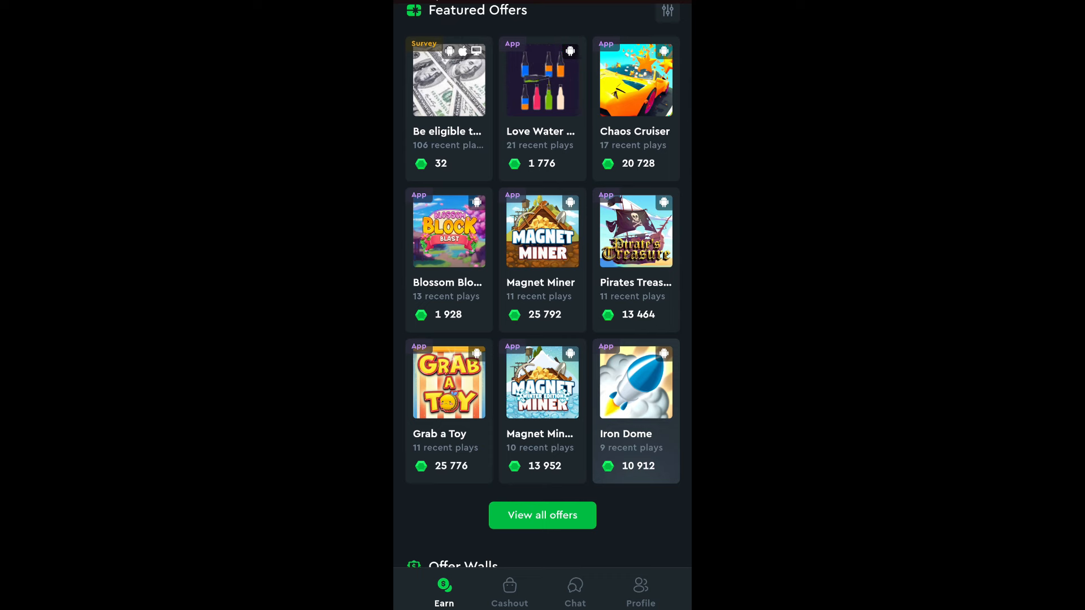
View the complete list of CashYeah offers.
{"action": "left_click", "coordinate": [555, 515]}
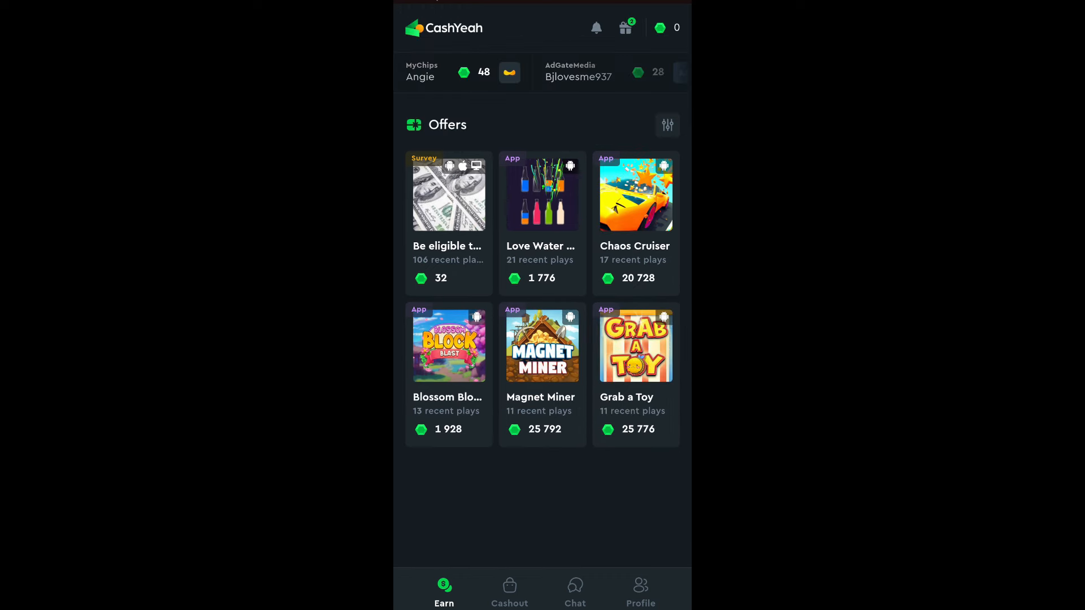
{"action": "scroll", "coordinate": [542, 339], "scroll_direction": "down", "scroll_amount": 4}
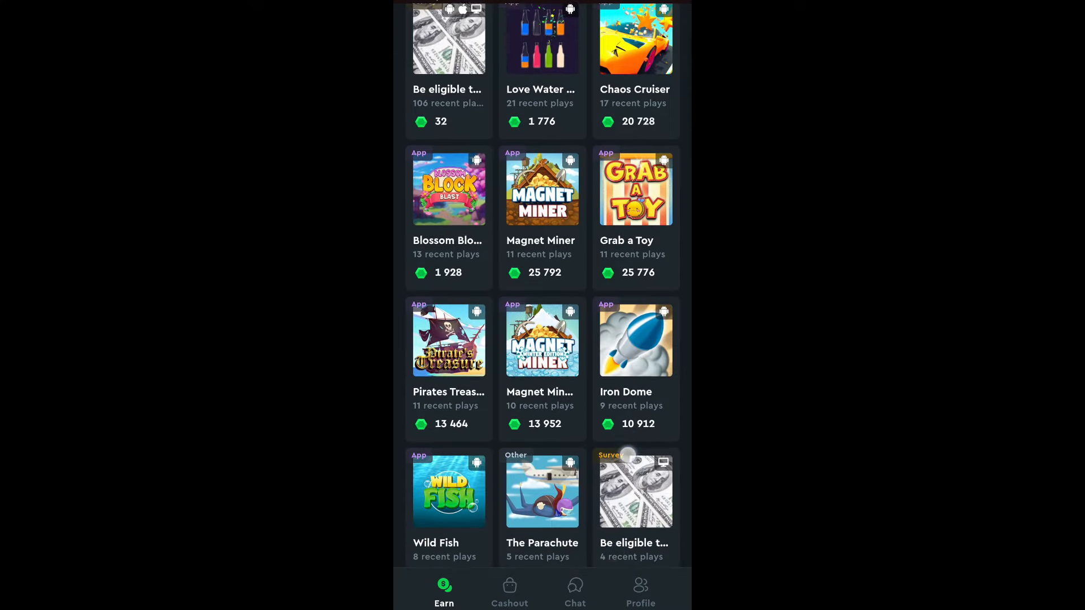
{"action": "scroll", "coordinate": [627, 455], "scroll_direction": "down", "scroll_amount": 5}
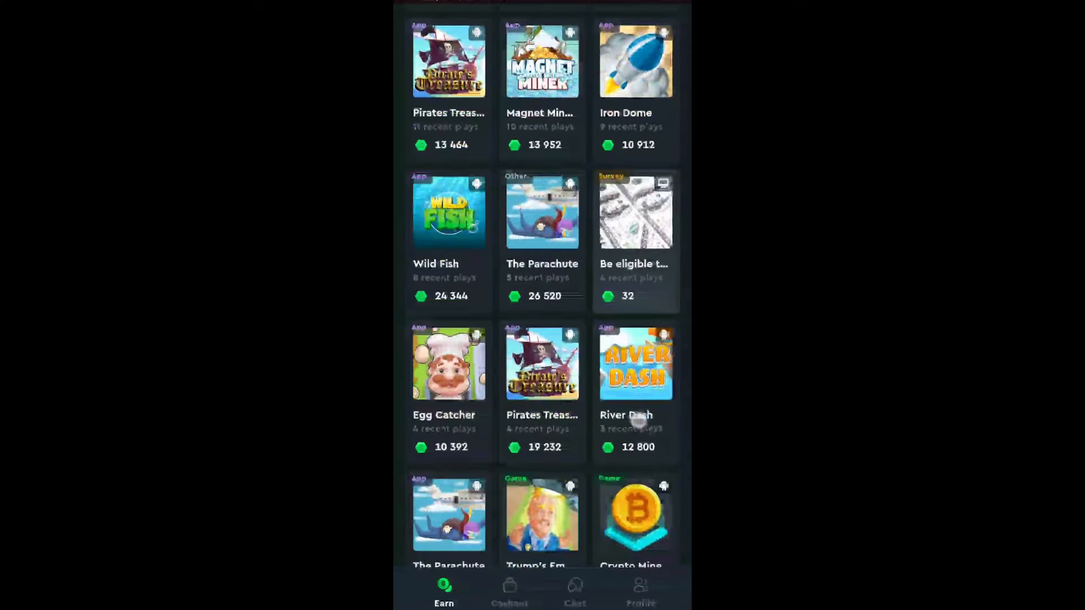
{"action": "scroll", "coordinate": [625, 468], "scroll_direction": "down", "scroll_amount": 1}
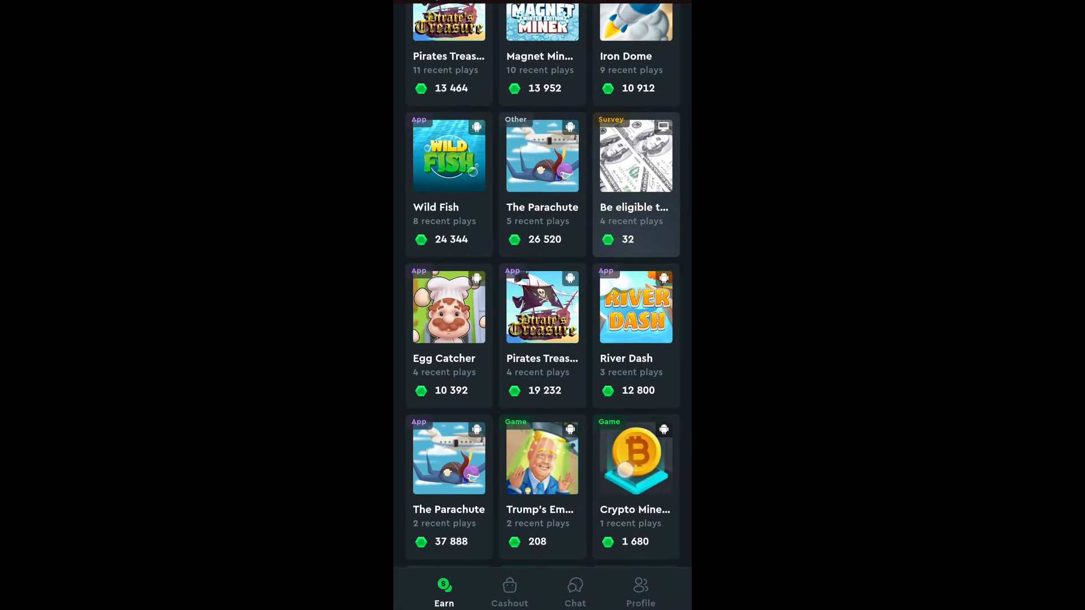
{"action": "scroll", "coordinate": [543, 339], "scroll_direction": "down", "scroll_amount": 1}
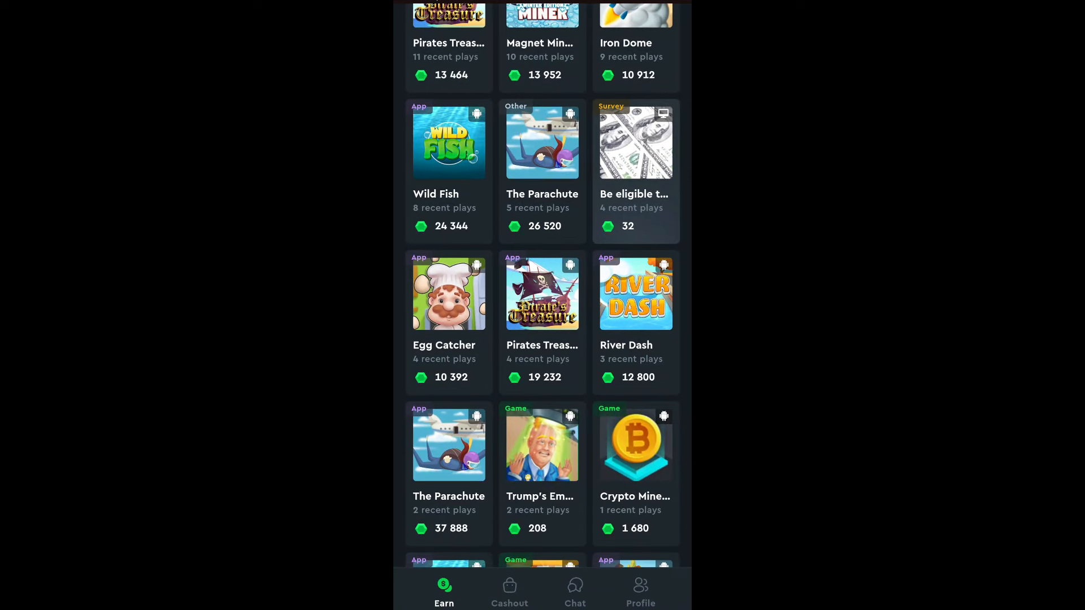
{"action": "scroll", "coordinate": [620, 454], "scroll_direction": "down", "scroll_amount": 1}
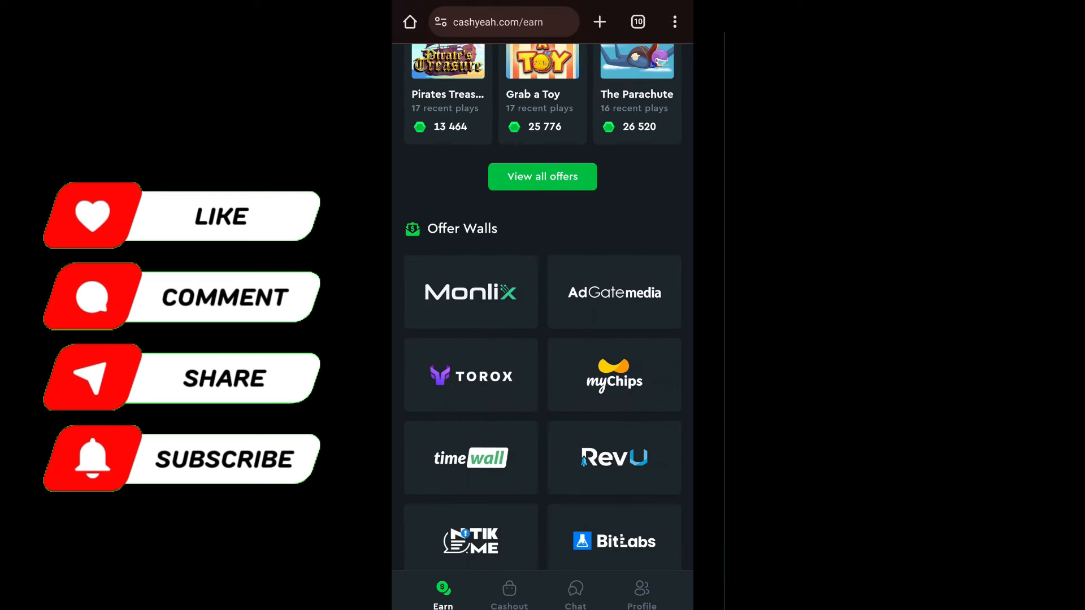
{"action": "left_click_drag", "start_coordinate": [453, 481], "coordinate": [463, 298]}
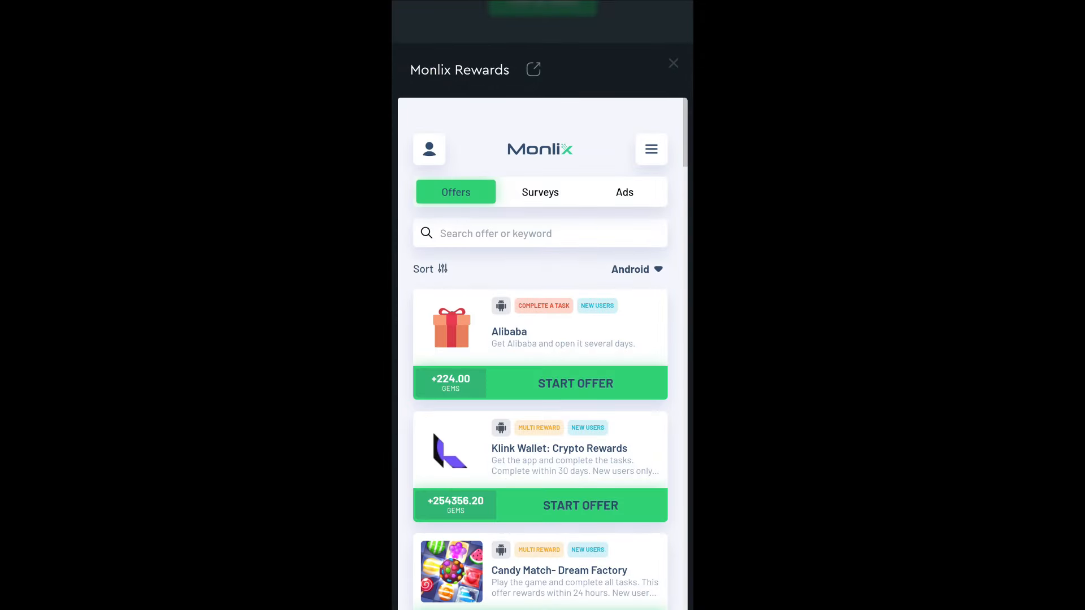
{"action": "scroll", "coordinate": [460, 337], "scroll_direction": "down", "scroll_amount": 5}
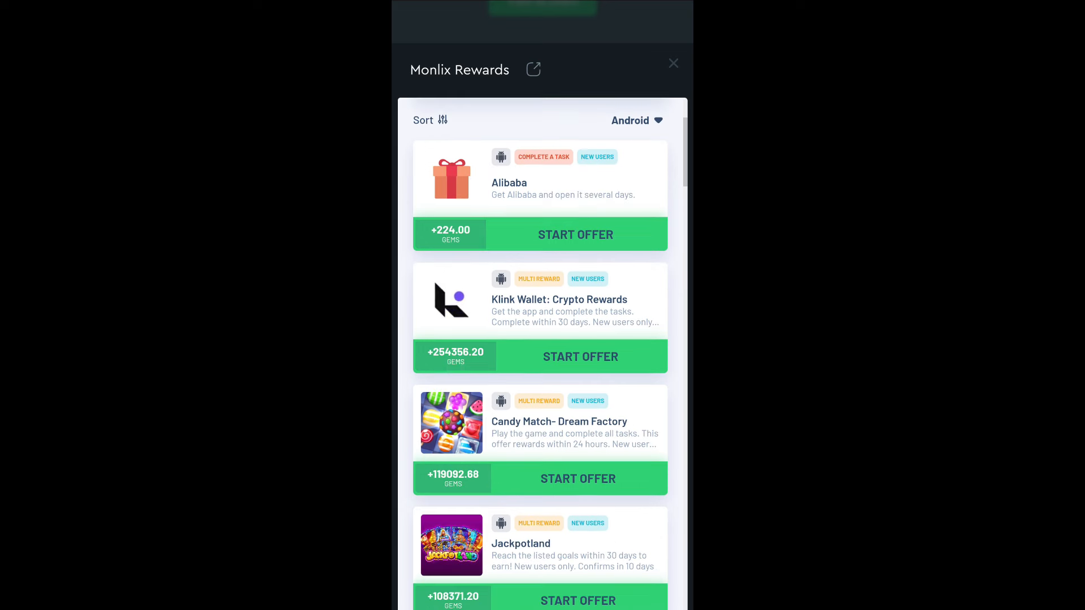
{"action": "scroll", "coordinate": [460, 336], "scroll_direction": "down", "scroll_amount": 3}
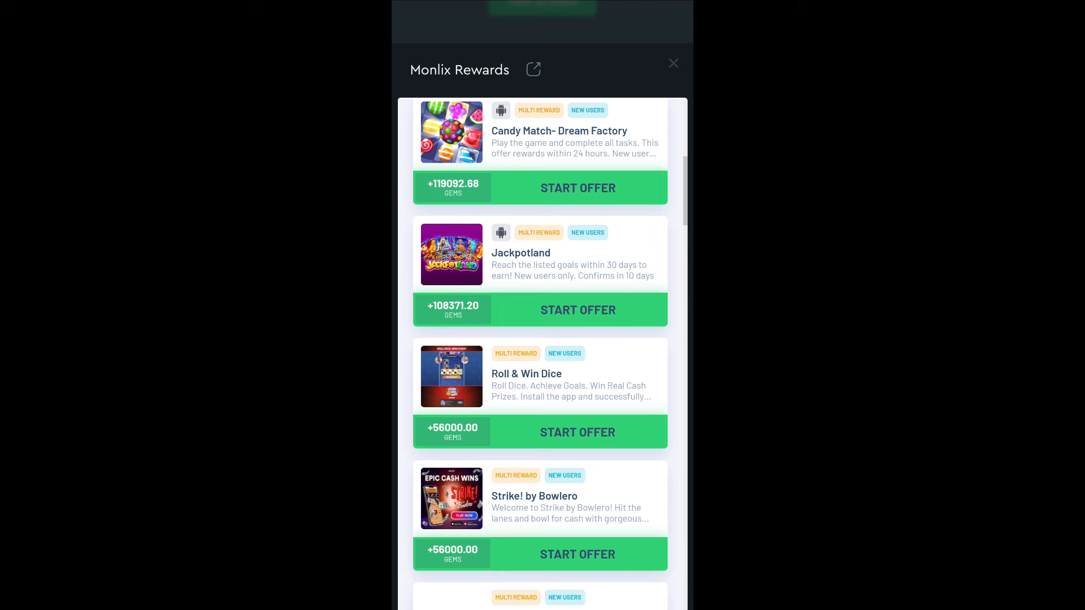
{"action": "scroll", "coordinate": [540, 353], "scroll_direction": "down", "scroll_amount": 2}
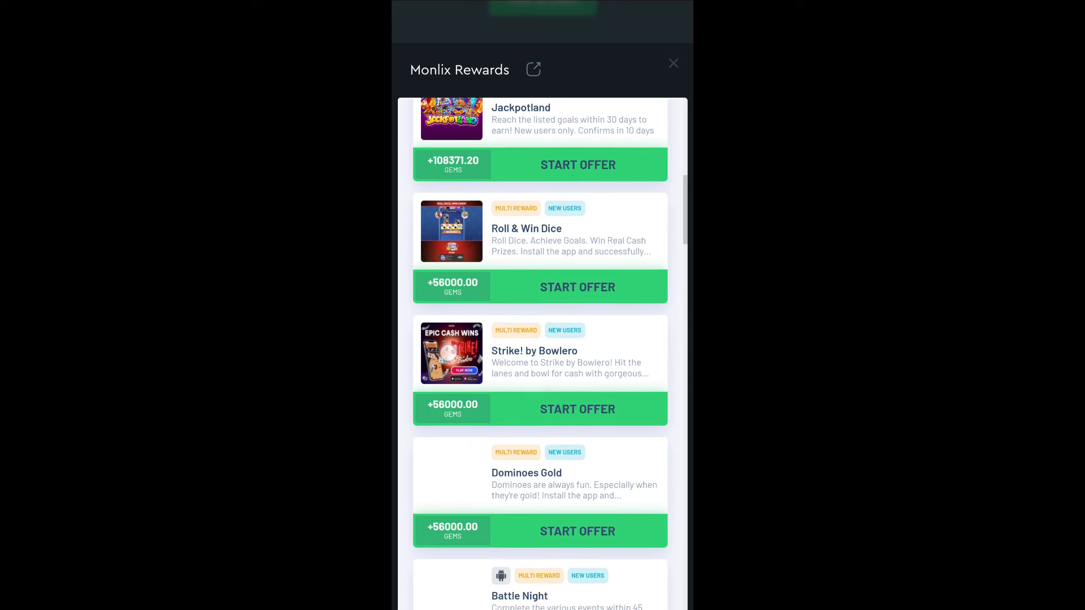
{"action": "scroll", "coordinate": [540, 353], "scroll_direction": "down", "scroll_amount": 2}
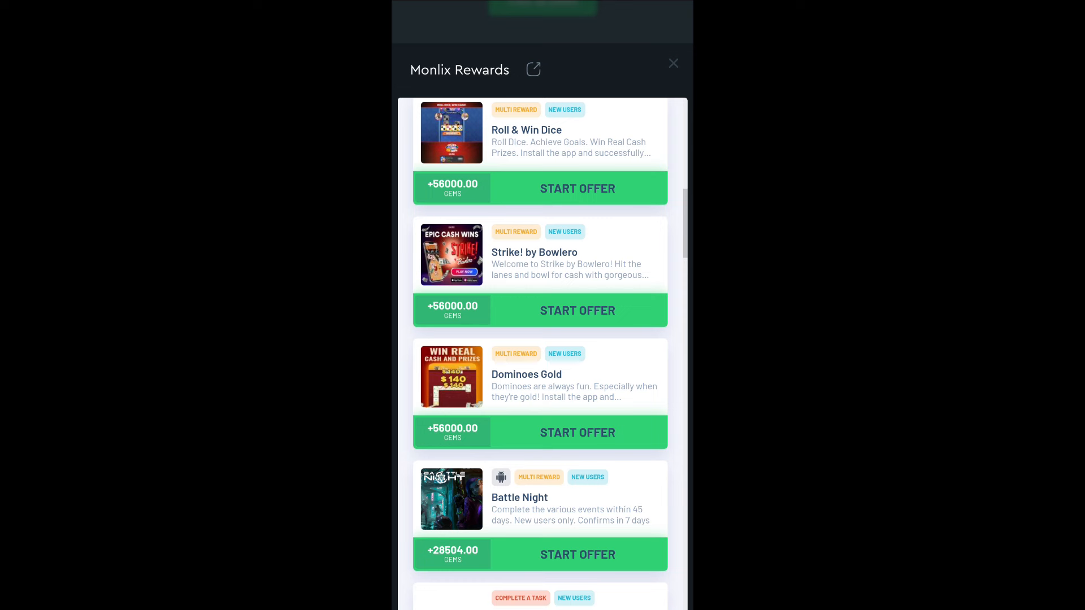
{"action": "scroll", "coordinate": [541, 354], "scroll_direction": "down", "scroll_amount": 2}
{"action": "scroll", "coordinate": [540, 353], "scroll_direction": "down", "scroll_amount": 2}
{"action": "scroll", "coordinate": [540, 353], "scroll_direction": "down", "scroll_amount": 2}
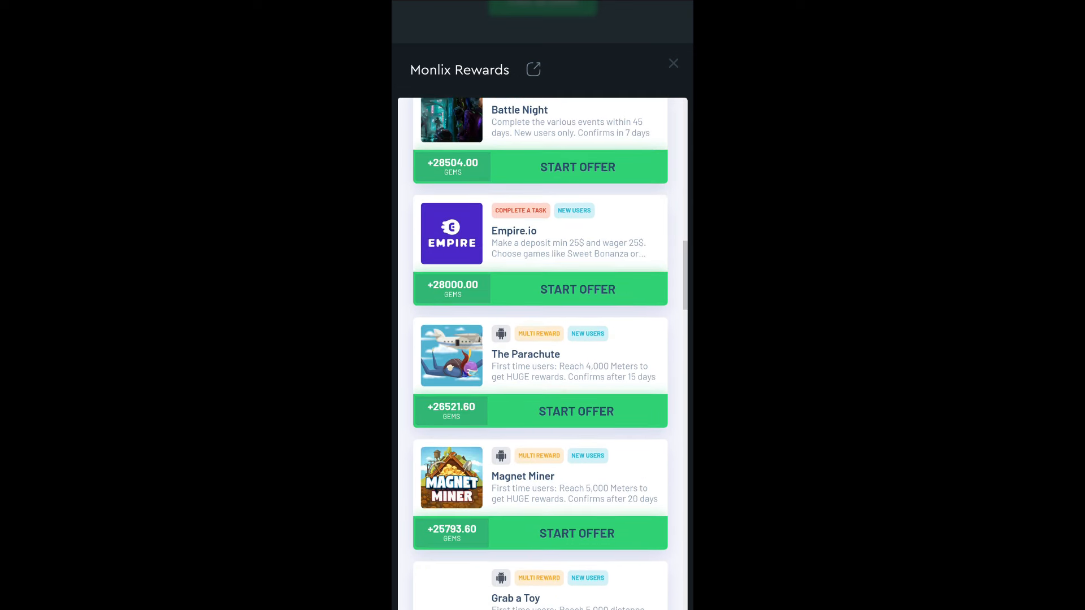
Close the Monlix Rewards offer panel to return to the Earn page.
{"action": "left_click", "coordinate": [673, 63]}
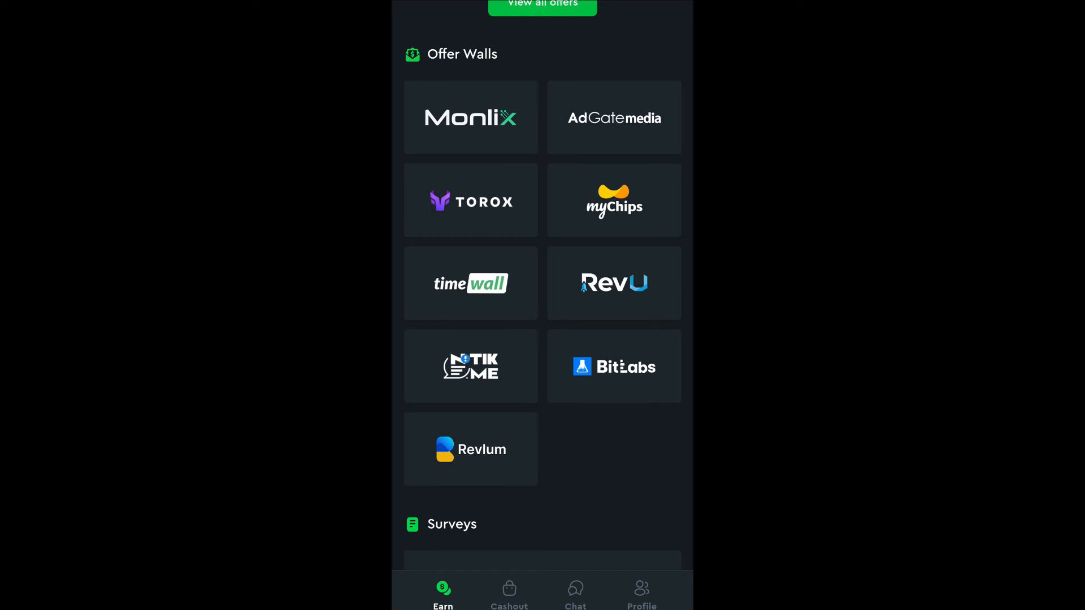
{"action": "scroll", "coordinate": [544, 305], "scroll_direction": "down", "scroll_amount": 2}
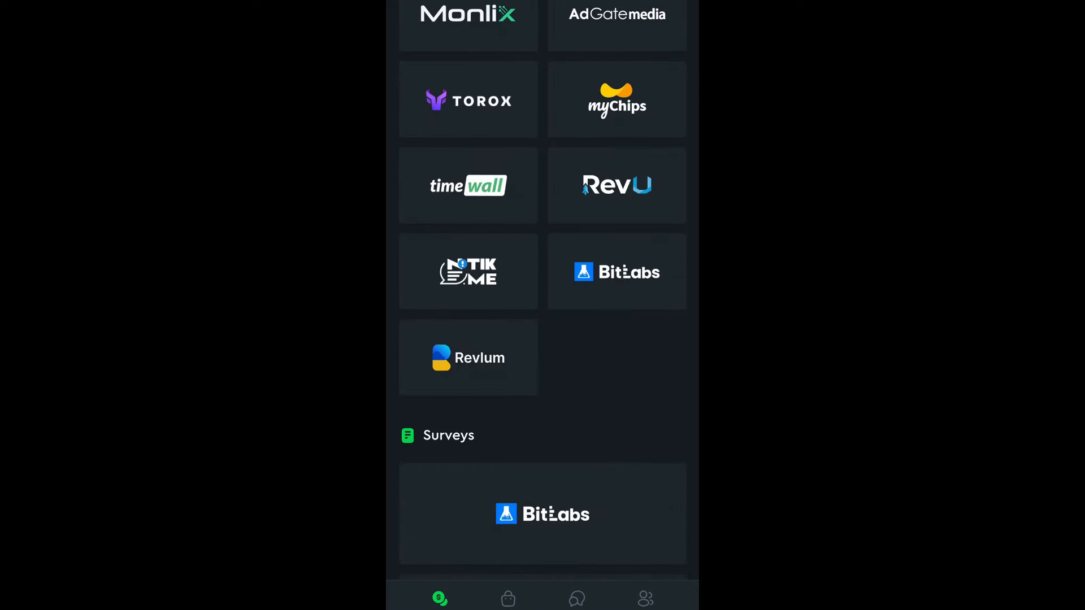
{"action": "left_click_drag", "start_coordinate": [480, 458], "coordinate": [461, 246]}
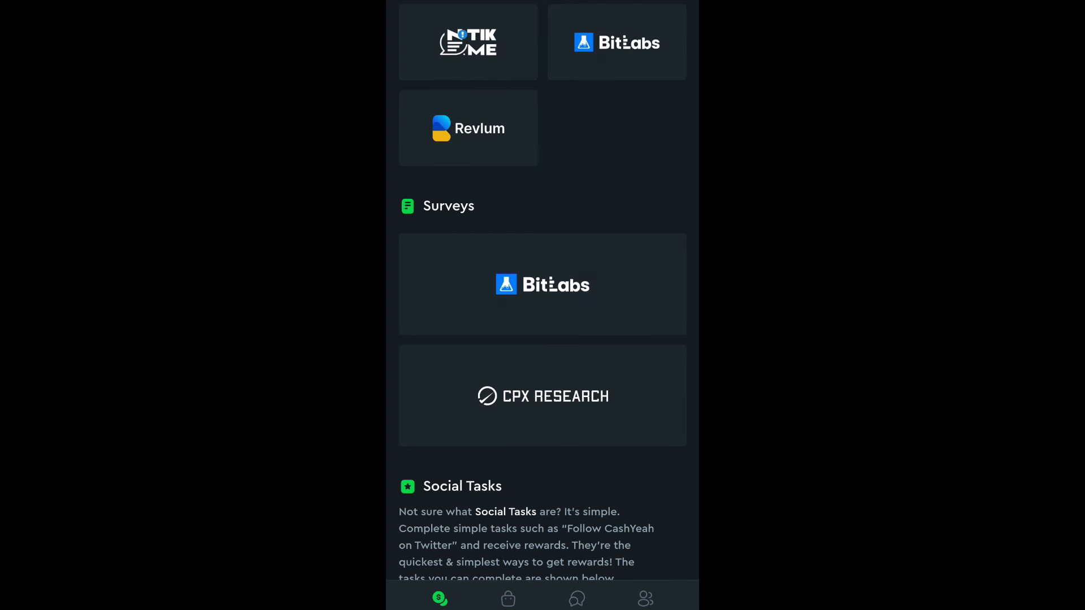
{"action": "left_click_drag", "start_coordinate": [431, 544], "coordinate": [424, 397]}
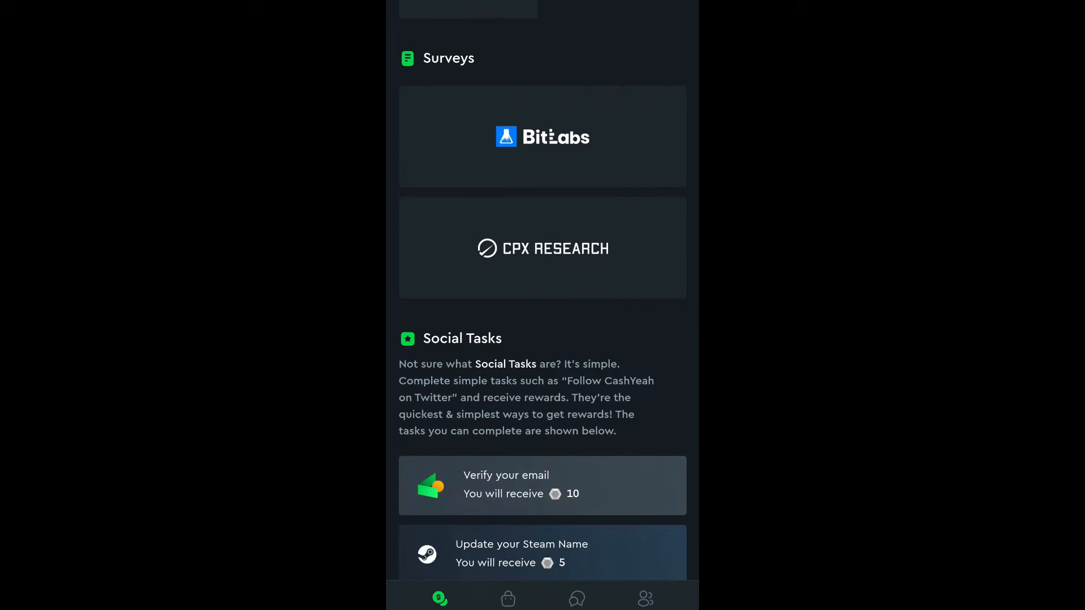
{"action": "left_click_drag", "start_coordinate": [449, 470], "coordinate": [440, 286]}
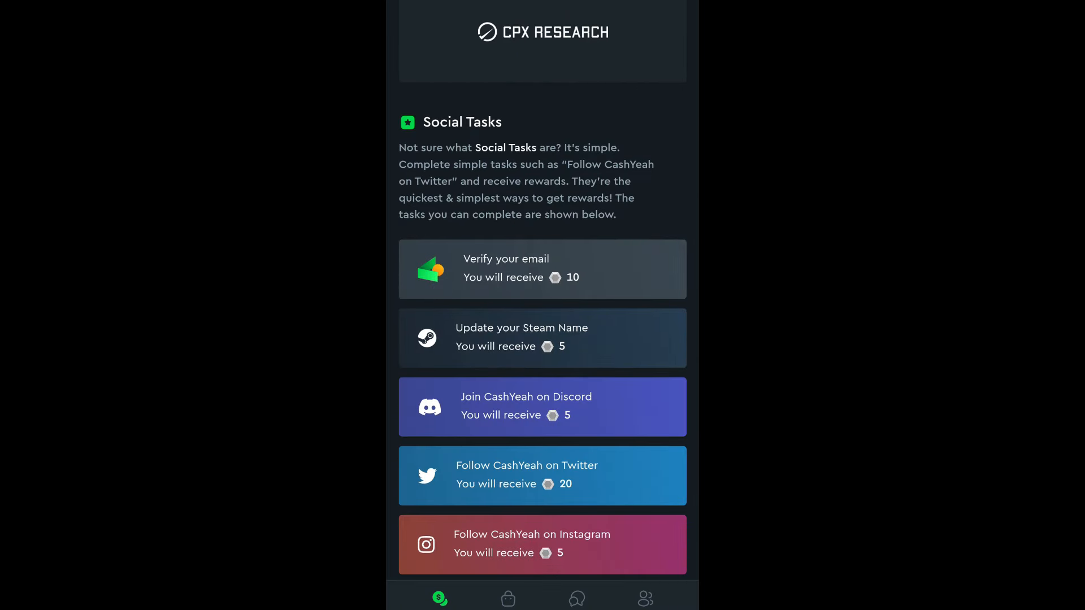
{"action": "left_click_drag", "start_coordinate": [444, 463], "coordinate": [428, 340]}
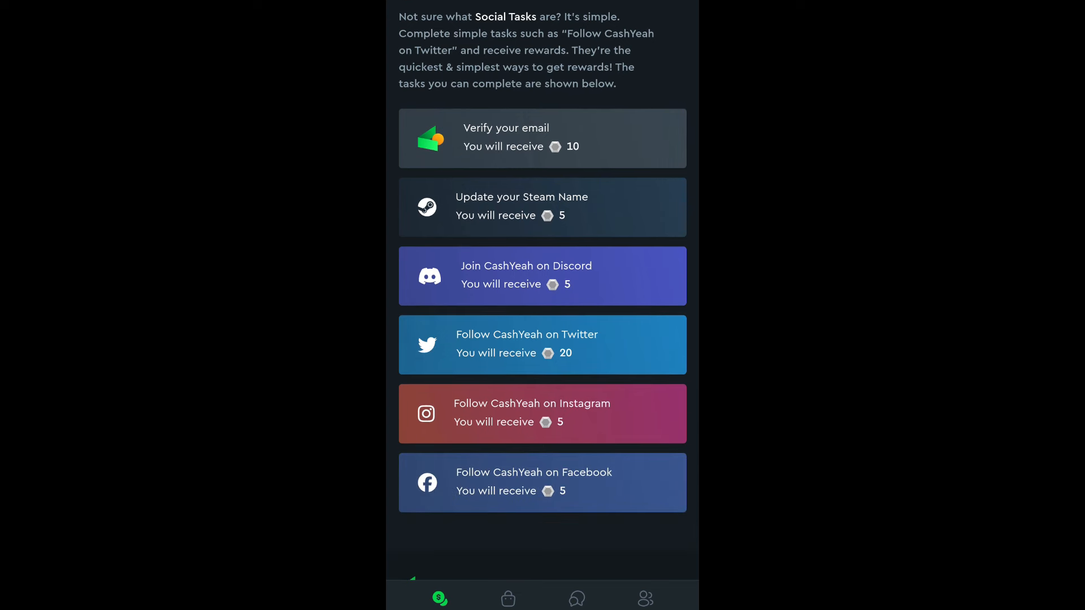
{"action": "left_click_drag", "start_coordinate": [443, 313], "coordinate": [444, 467]}
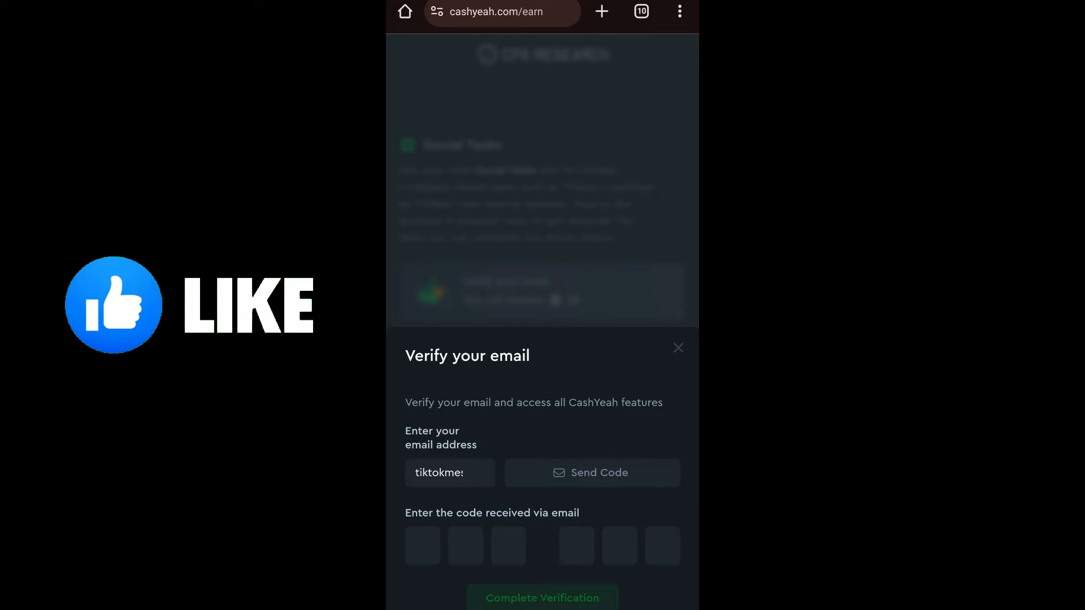
Send a verification code to the account email and submit the six-digit code.
{"action": "left_click", "coordinate": [444, 480]}
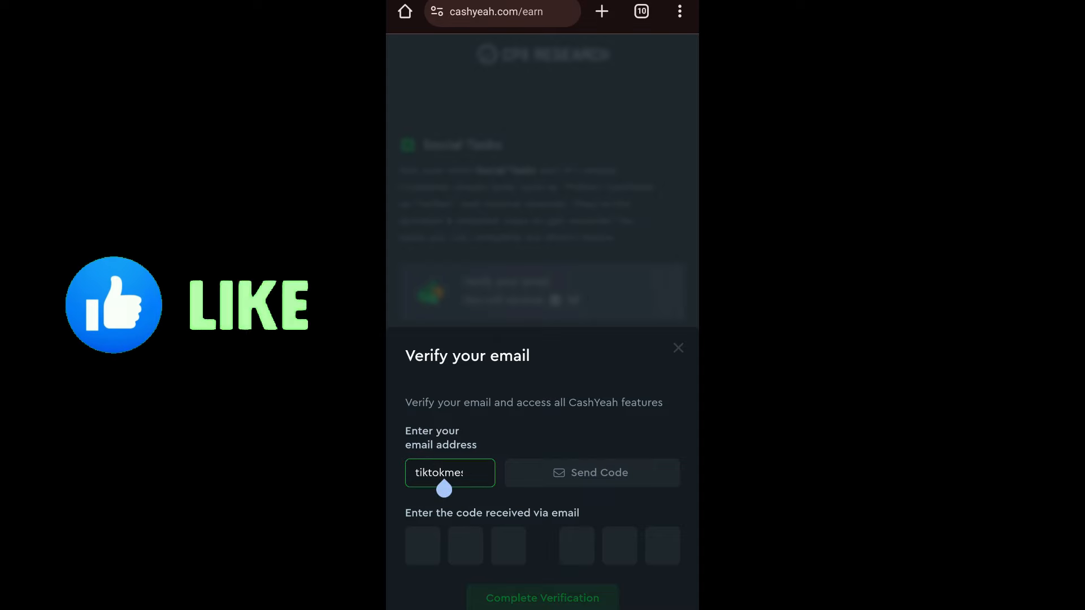
{"action": "left_click", "coordinate": [572, 224]}
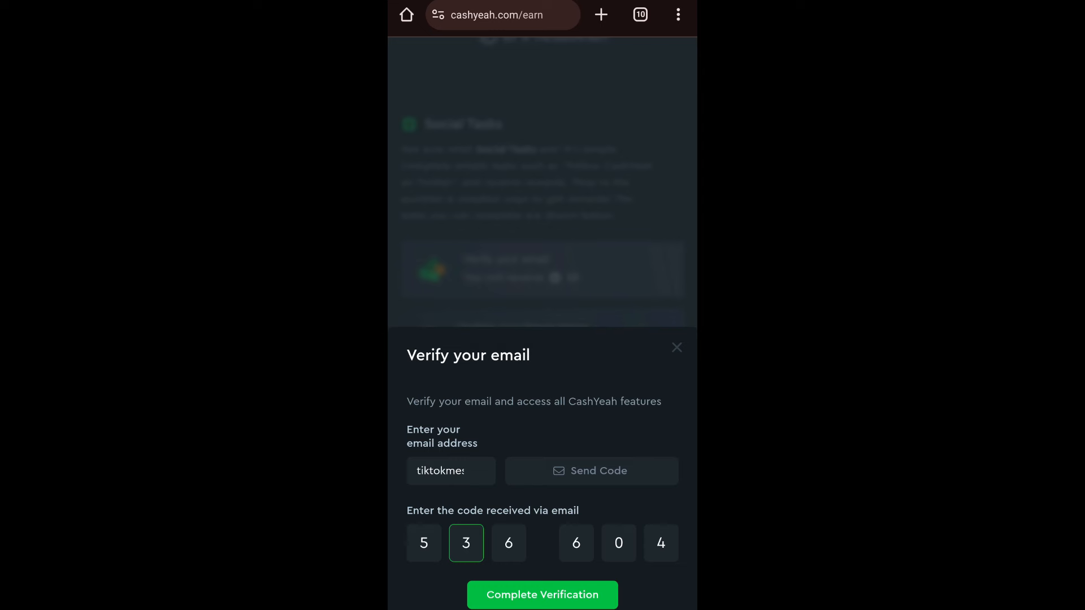
{"action": "left_click", "coordinate": [543, 595]}
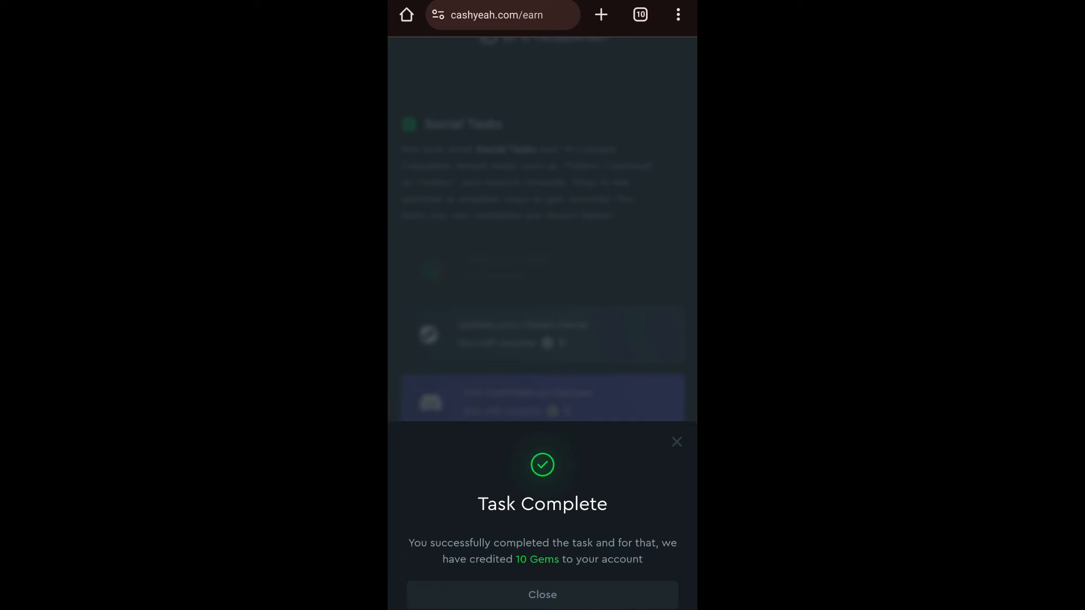
Dismiss the task-complete notice, then view and close the Instagram follow task instructions.
{"action": "left_click", "coordinate": [513, 590]}
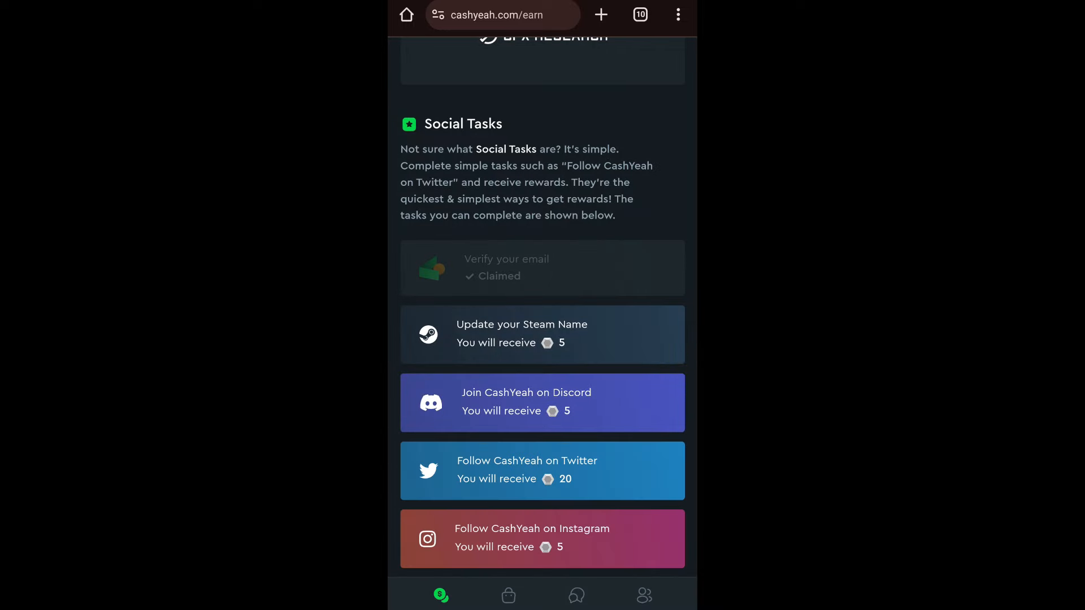
{"action": "scroll", "coordinate": [432, 441], "scroll_direction": "down", "scroll_amount": 3}
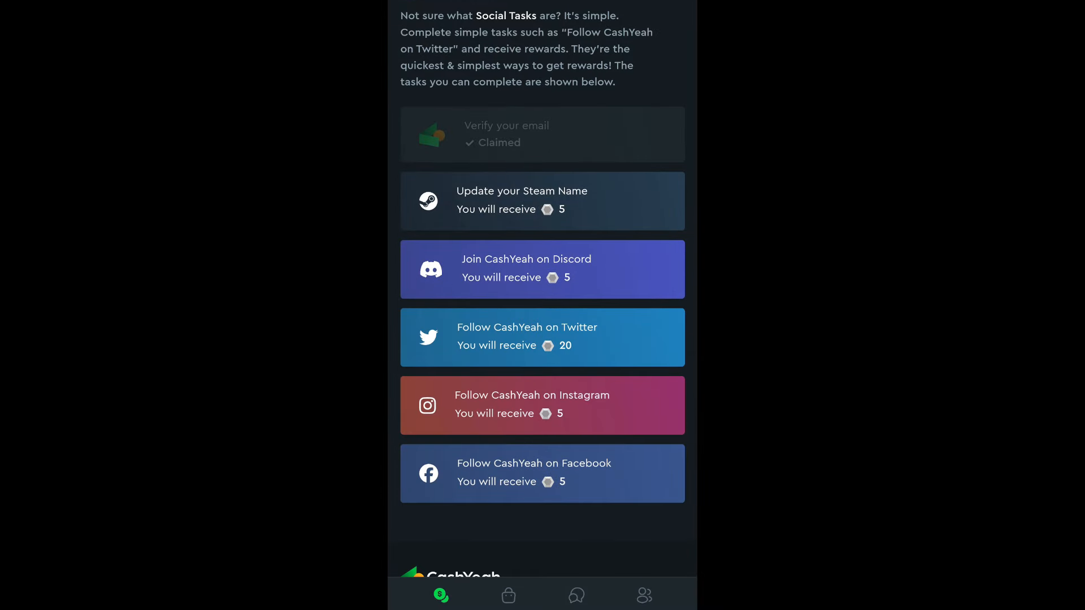
{"action": "scroll", "coordinate": [542, 340], "scroll_direction": "up", "scroll_amount": 1}
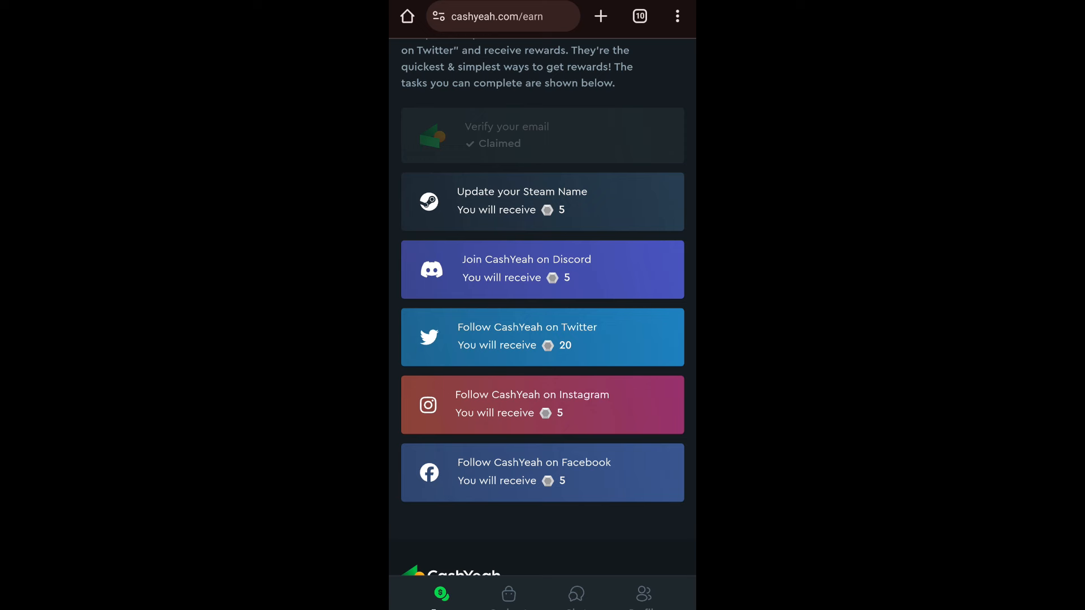
{"action": "scroll", "coordinate": [499, 447], "scroll_direction": "down", "scroll_amount": 1}
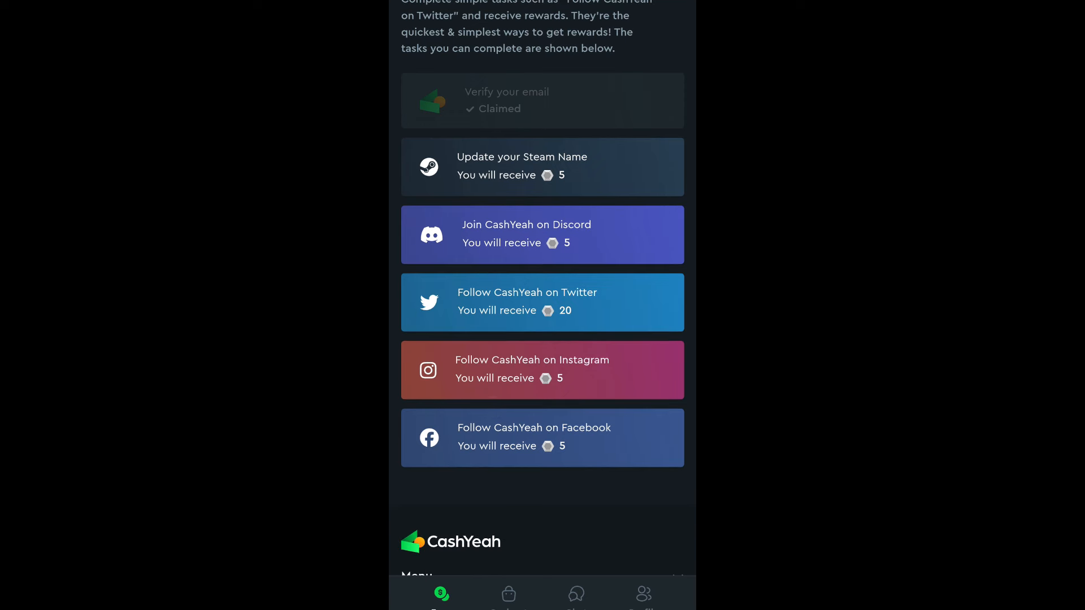
{"action": "left_click", "coordinate": [503, 371]}
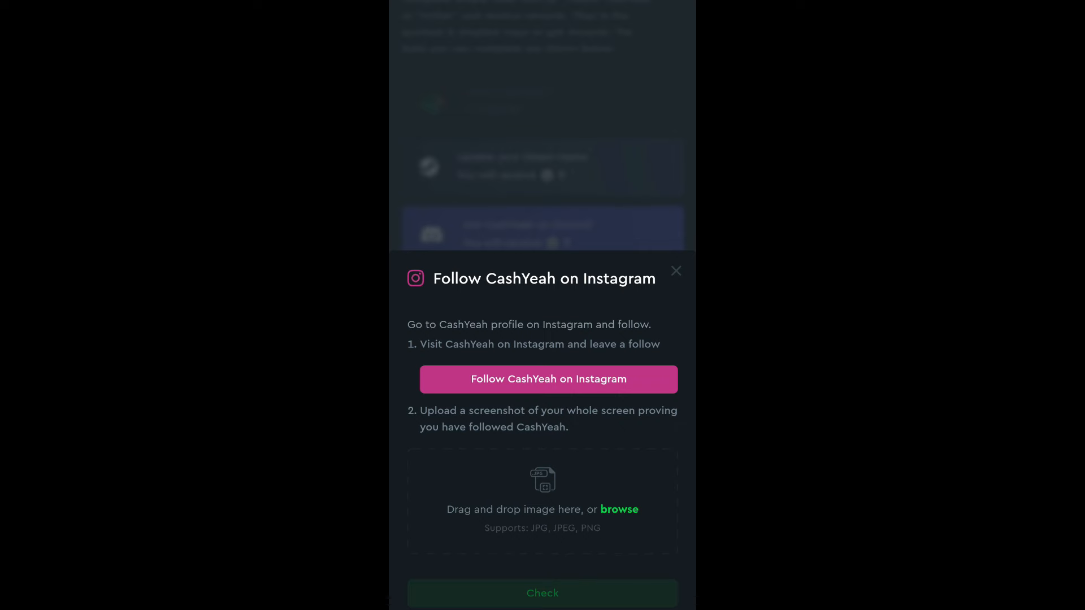
{"action": "left_click", "coordinate": [508, 229]}
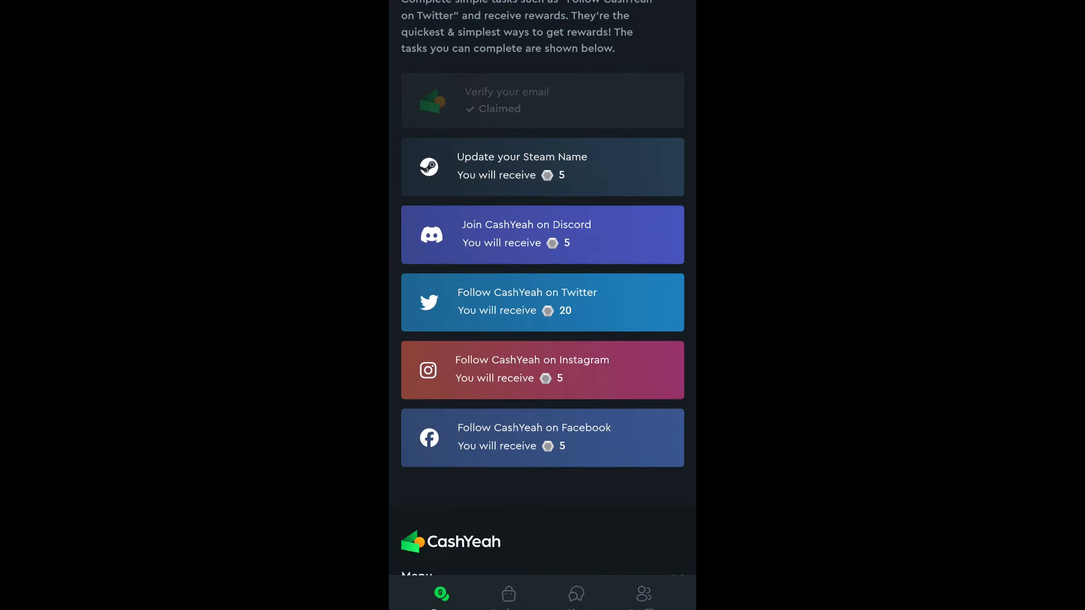
{"action": "scroll", "coordinate": [440, 475], "scroll_direction": "down", "scroll_amount": 3}
{"action": "scroll", "coordinate": [416, 356], "scroll_direction": "up", "scroll_amount": 3}
{"action": "scroll", "coordinate": [443, 313], "scroll_direction": "up", "scroll_amount": 3}
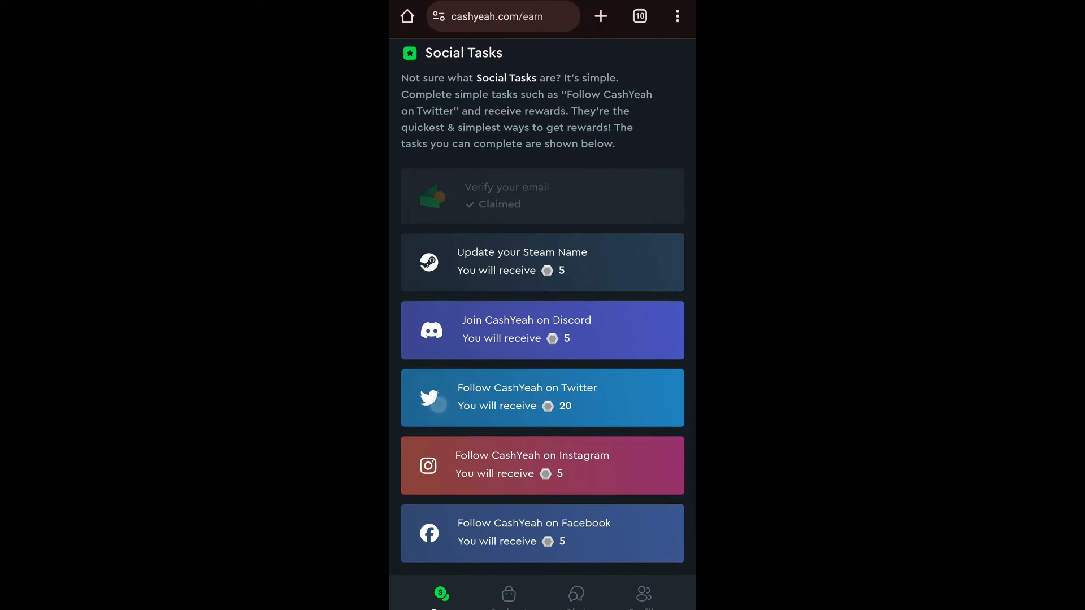
{"action": "scroll", "coordinate": [542, 339], "scroll_direction": "up", "scroll_amount": 15}
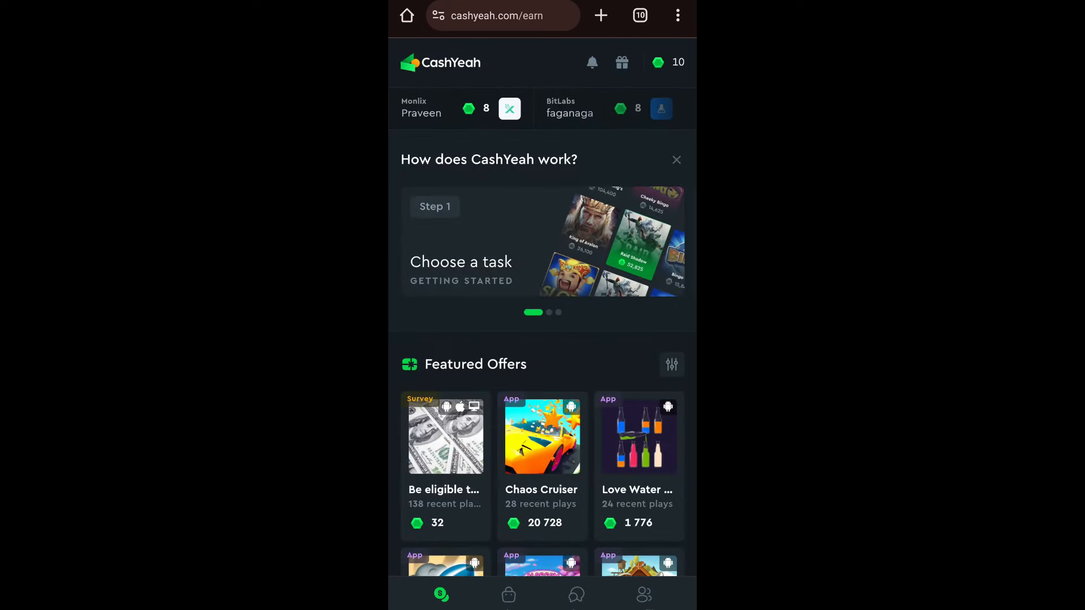
{"action": "scroll", "coordinate": [465, 546], "scroll_direction": "down", "scroll_amount": 2}
{"action": "scroll", "coordinate": [451, 457], "scroll_direction": "down", "scroll_amount": 1}
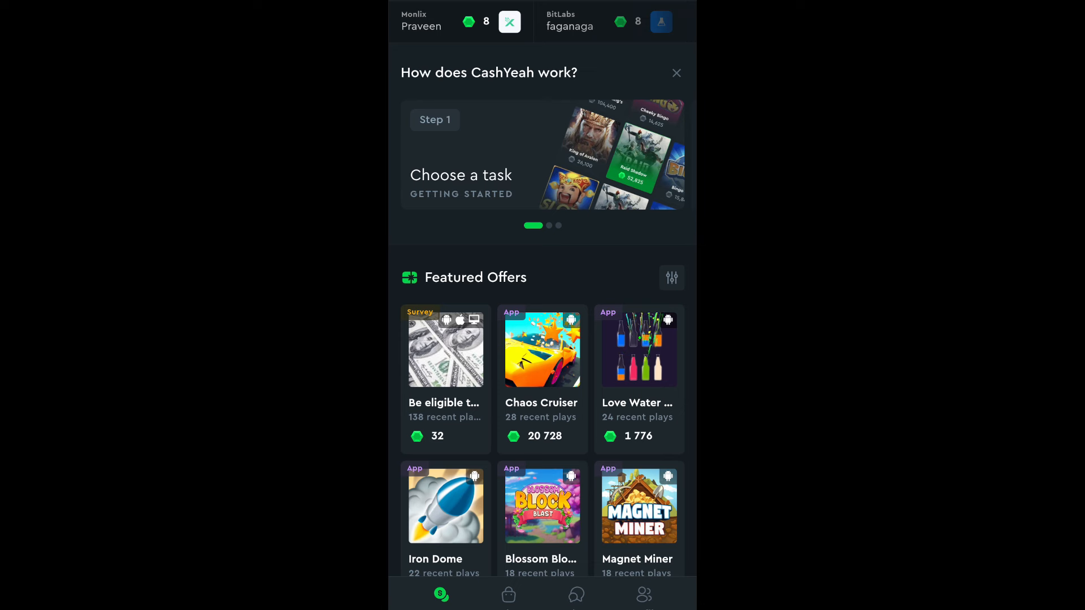
Go to the Cashout page listing PayPal, Litecoin, Bitcoin and gift card options.
{"action": "left_click", "coordinate": [507, 594]}
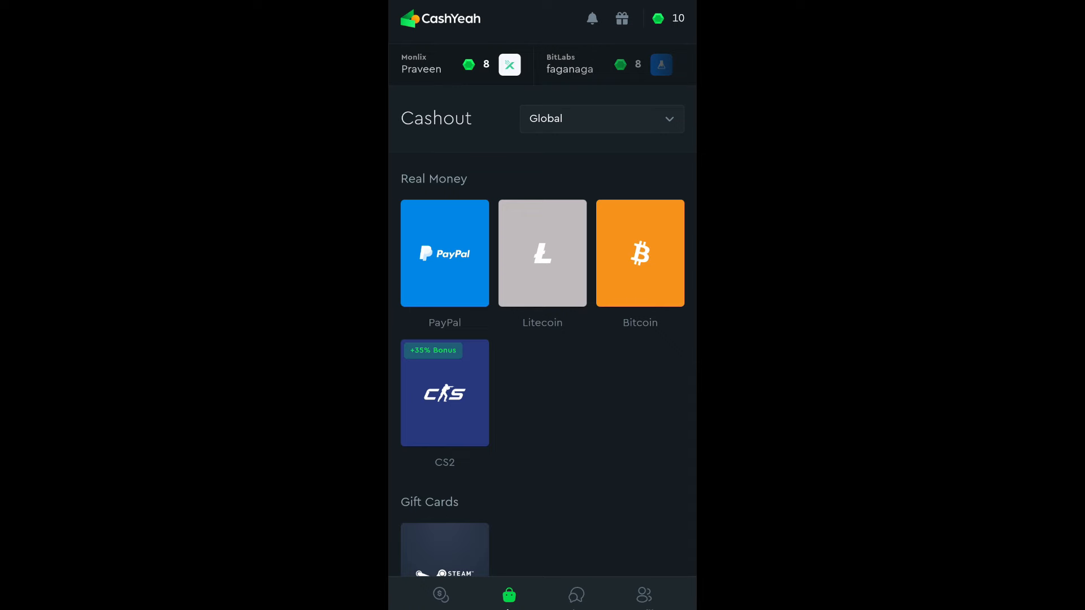
Enter the full 10-gem balance in the Litecoin withdrawal form, revealing the 1000-gem minimum error.
{"action": "left_click", "coordinate": [542, 253]}
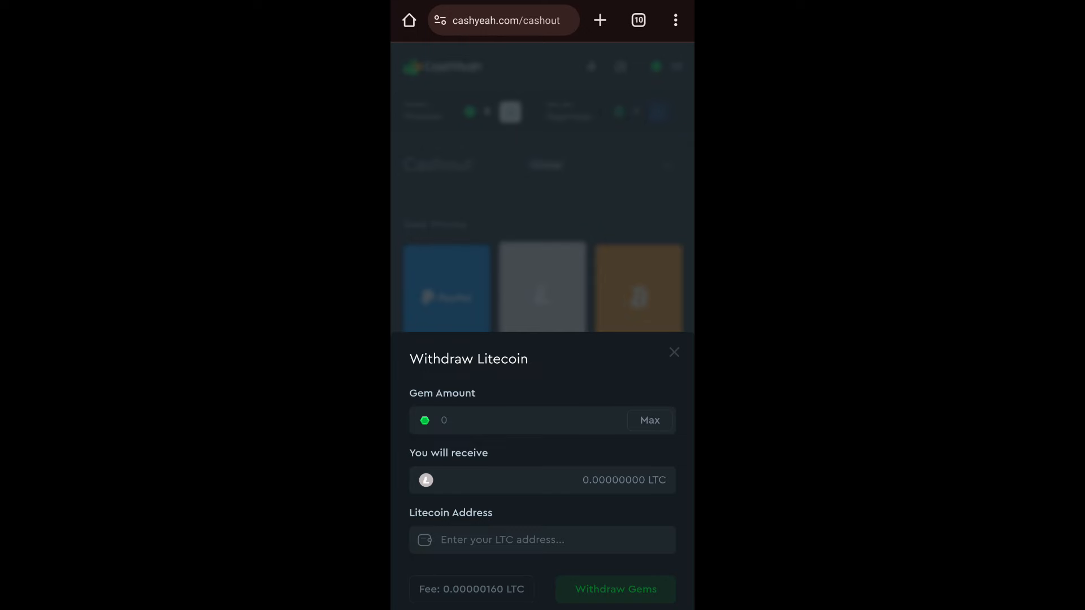
{"action": "left_click", "coordinate": [649, 420]}
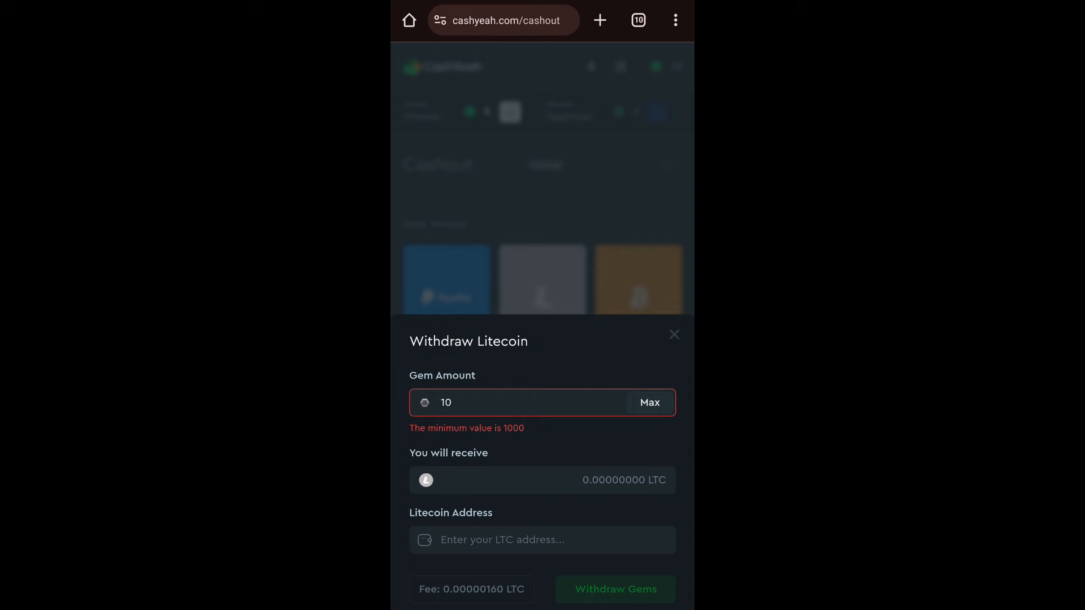
{"action": "left_click", "coordinate": [464, 493]}
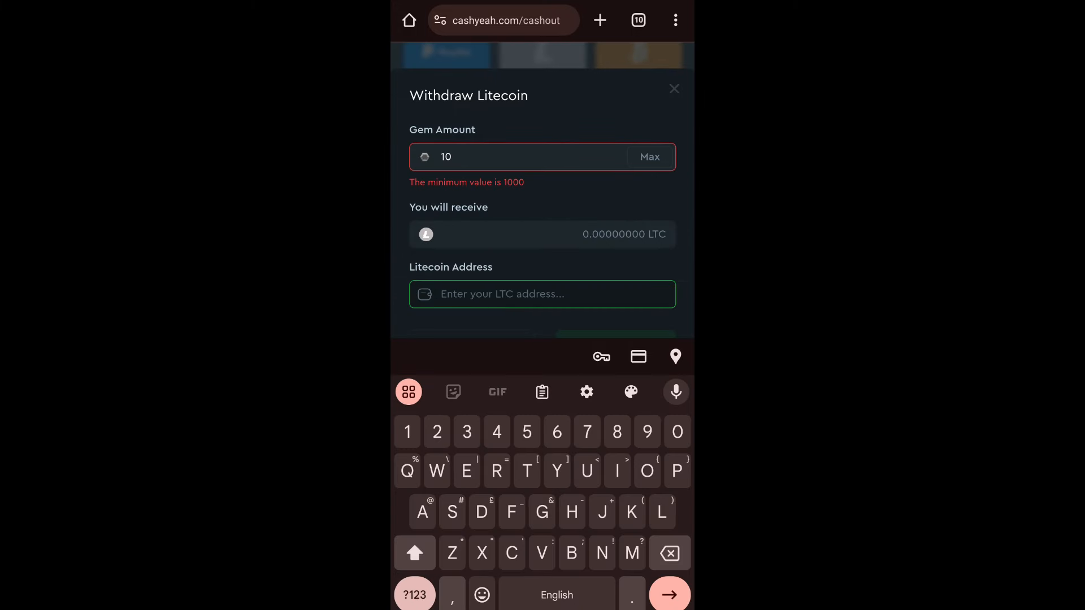
{"action": "left_click_drag", "start_coordinate": [392, 471], "coordinate": [457, 470]}
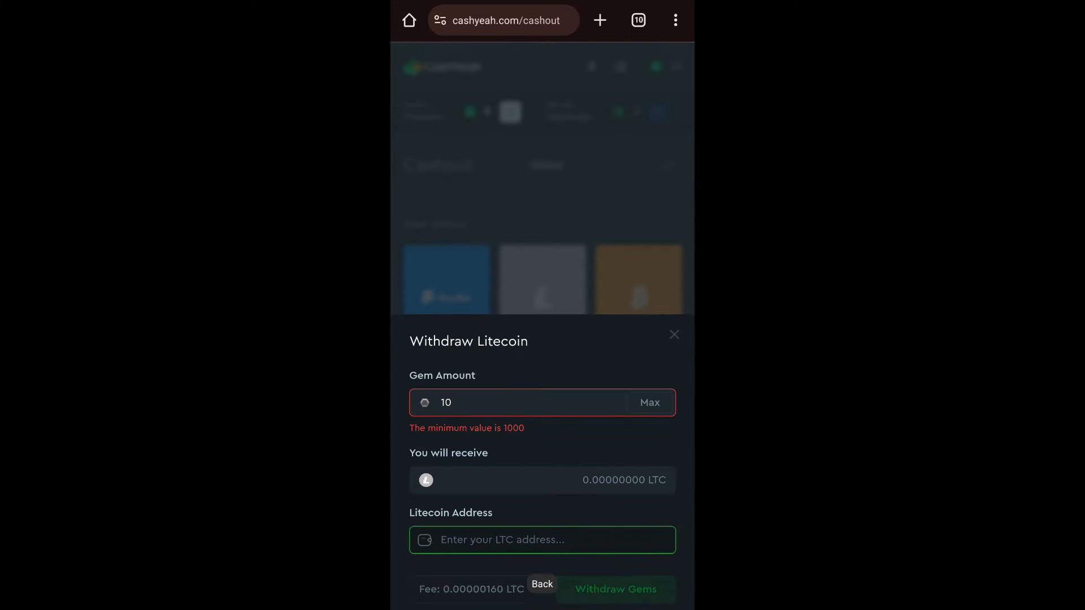